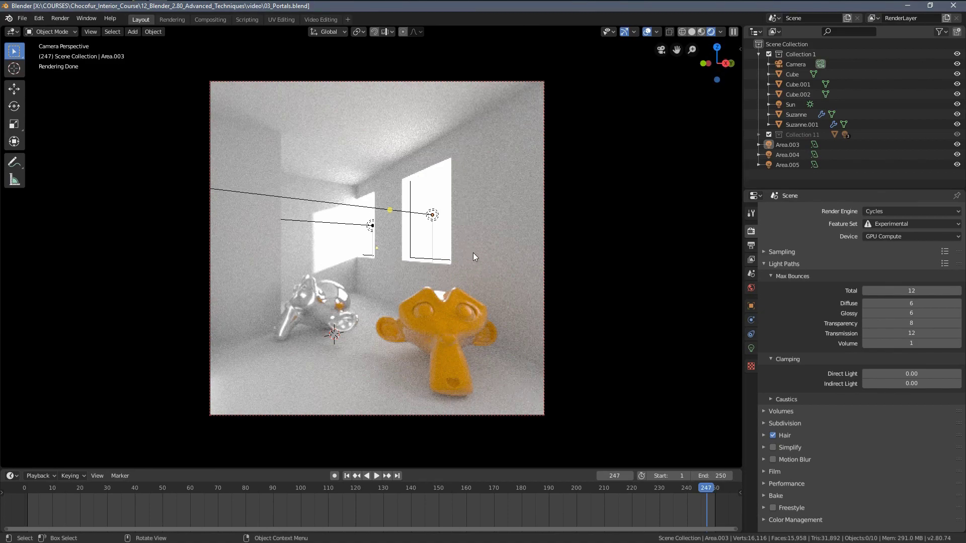
# Step: Orbit out of camera view until the three window portal lamps face the view from outside
pyautogui.moveTo(473, 253)
pyautogui.mouseDown(button='middle')
pyautogui.moveTo(501, 250)
pyautogui.moveTo(478, 270)
pyautogui.moveTo(468, 242)
pyautogui.mouseUp(button='middle')
pyautogui.moveTo(485, 294); pyautogui.dragTo(451, 214, button='middle')
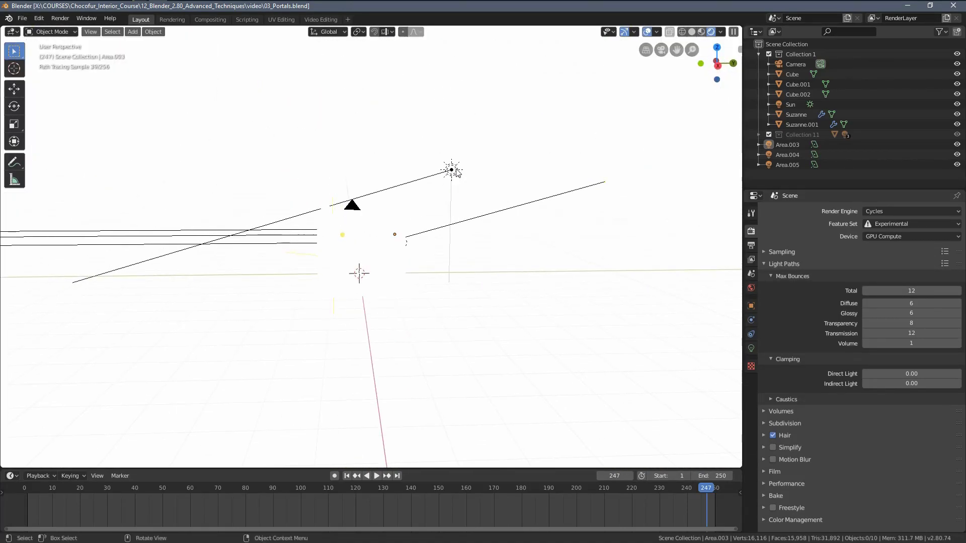
pyautogui.moveTo(430, 267); pyautogui.dragTo(323, 248, button='middle')
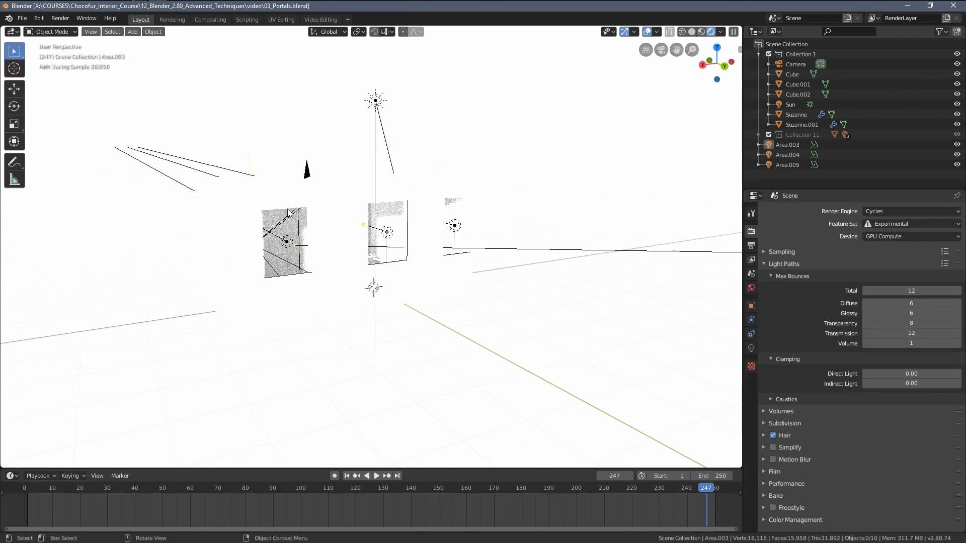
pyautogui.moveTo(407, 262); pyautogui.dragTo(494, 228, button='middle')
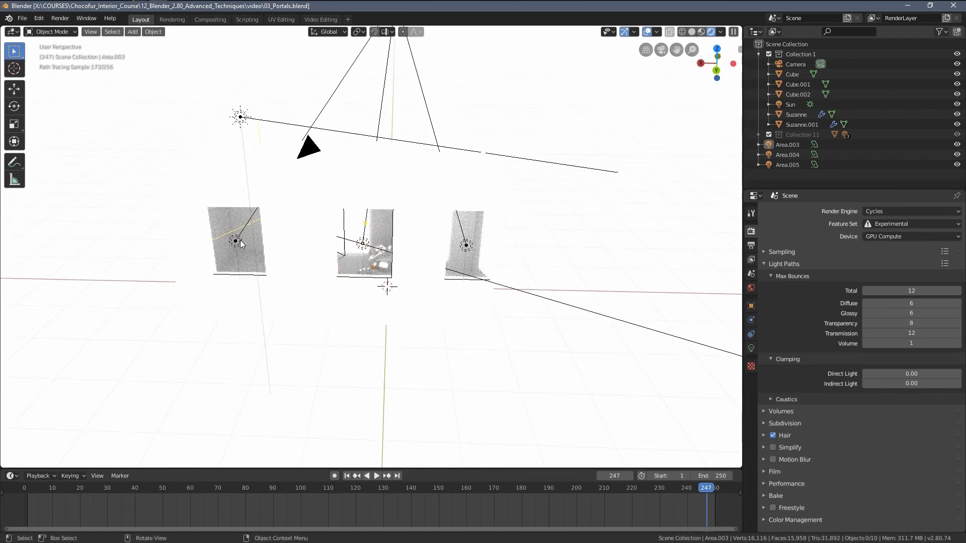
# Step: In camera view, select Area.003 to inspect its 10 W portal settings, then switch to solid shading
pyautogui.press('KP_0')
pyautogui.scroll(2, 425, 223)
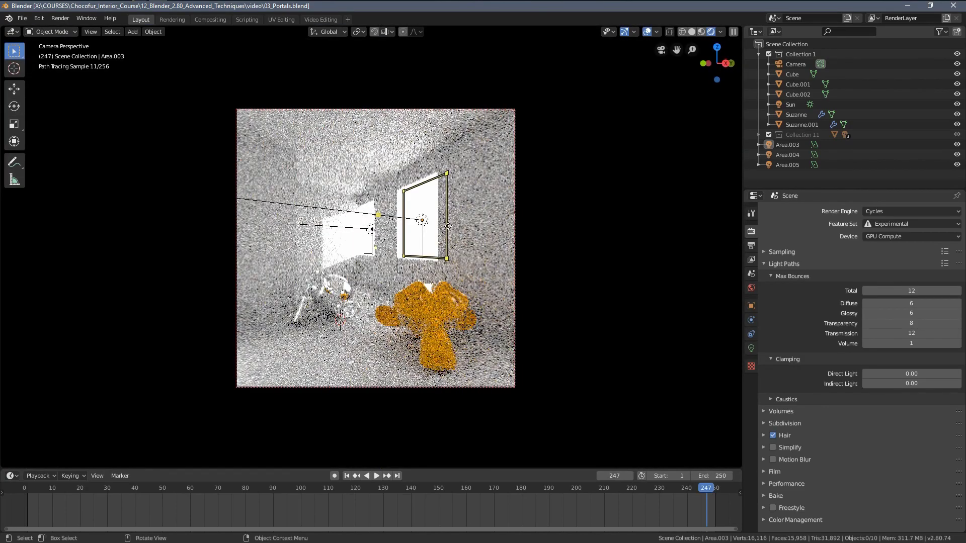
pyautogui.click(425, 223)
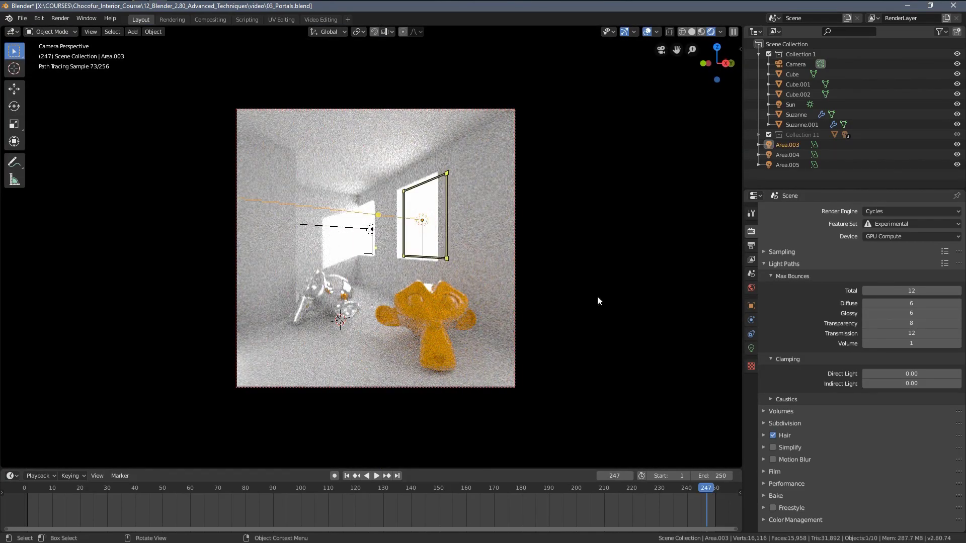
pyautogui.click(751, 348)
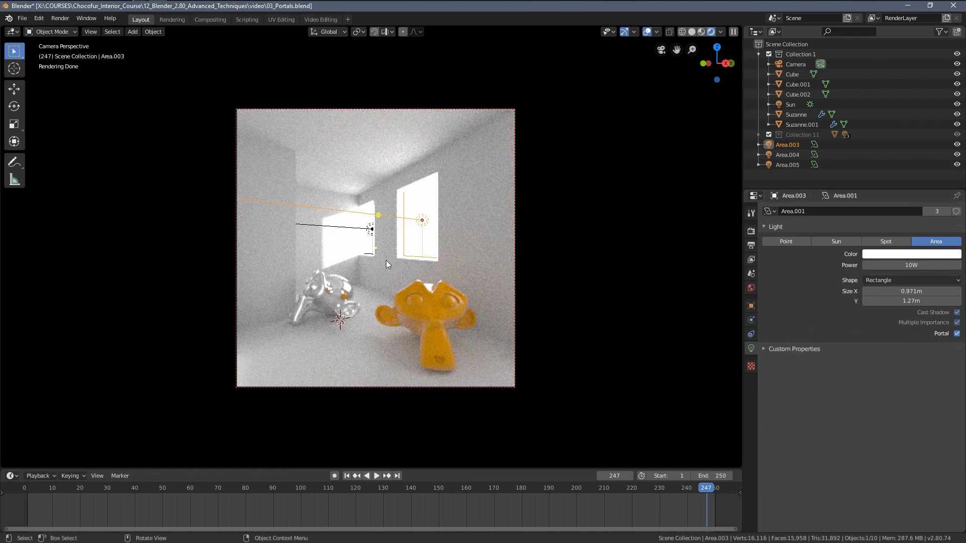
pyautogui.press('z')
pyautogui.click(499, 252)
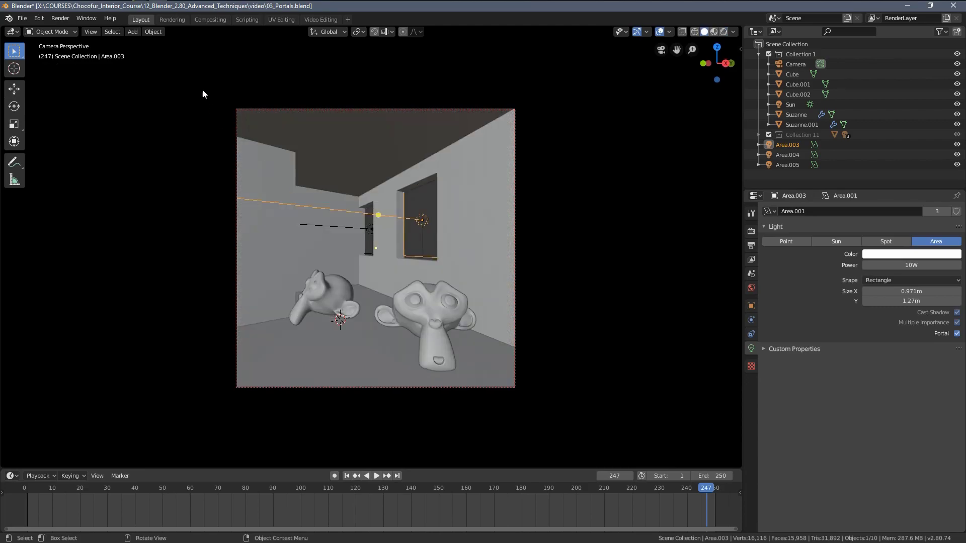
# Step: In the Rendering workspace, view the Slot 2 render, then Slot 3, and return to Layout
pyautogui.click(175, 20)
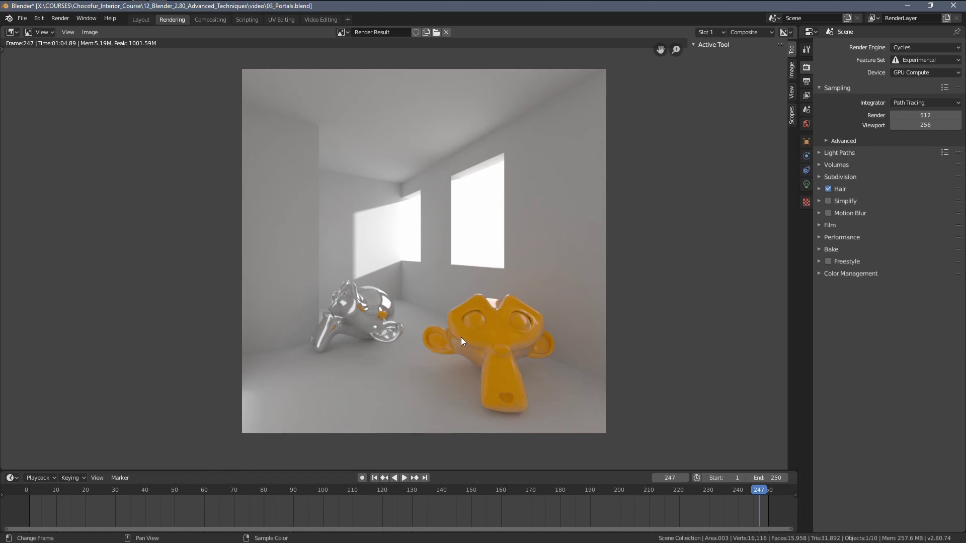
pyautogui.click(706, 32)
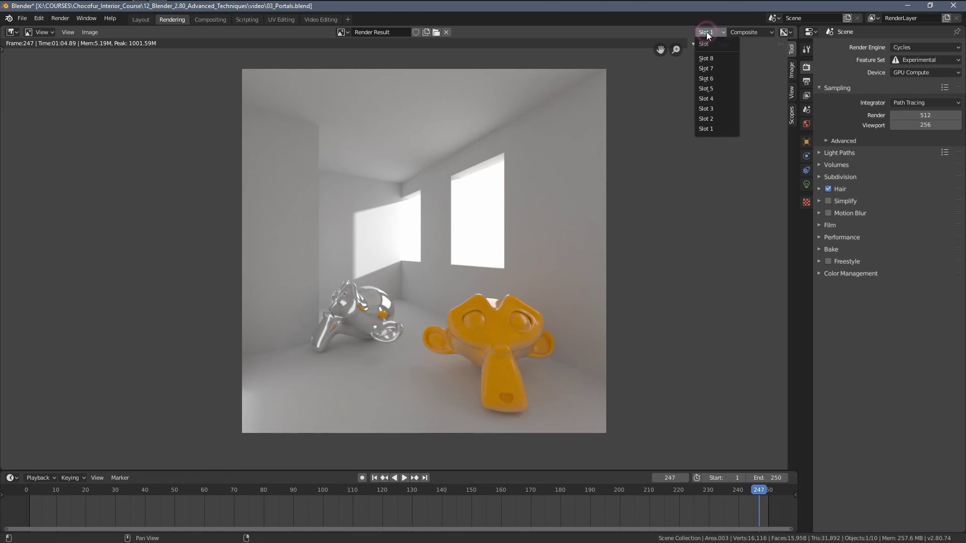
pyautogui.click(711, 120)
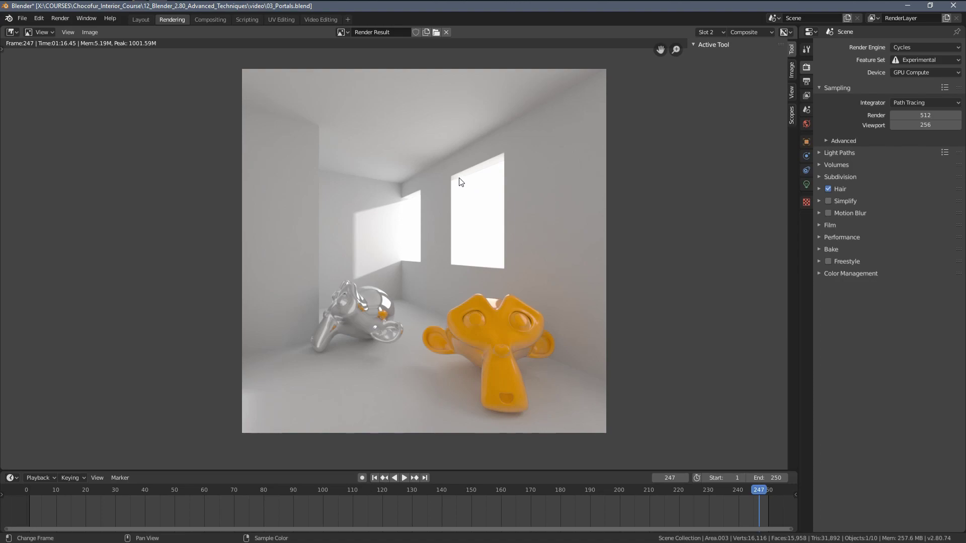
pyautogui.click(713, 32)
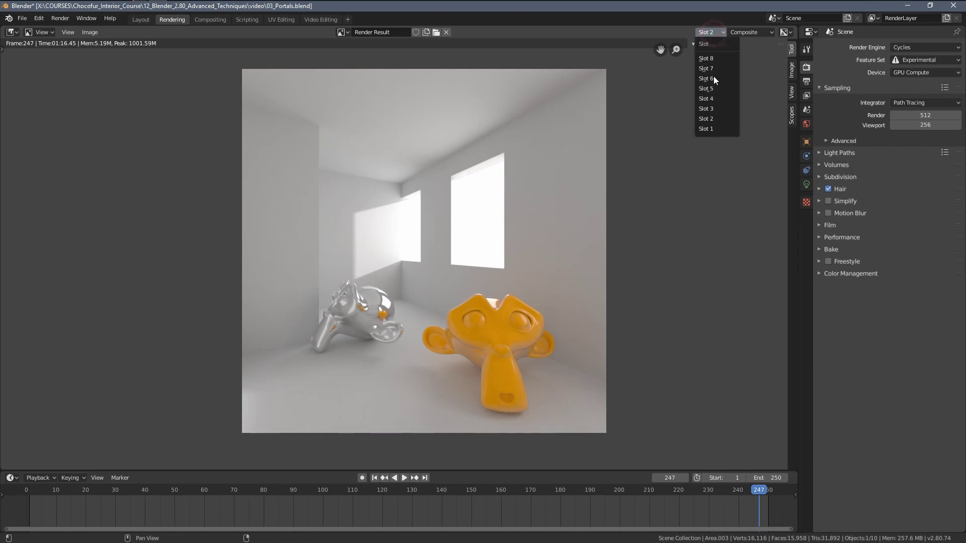
pyautogui.click(713, 109)
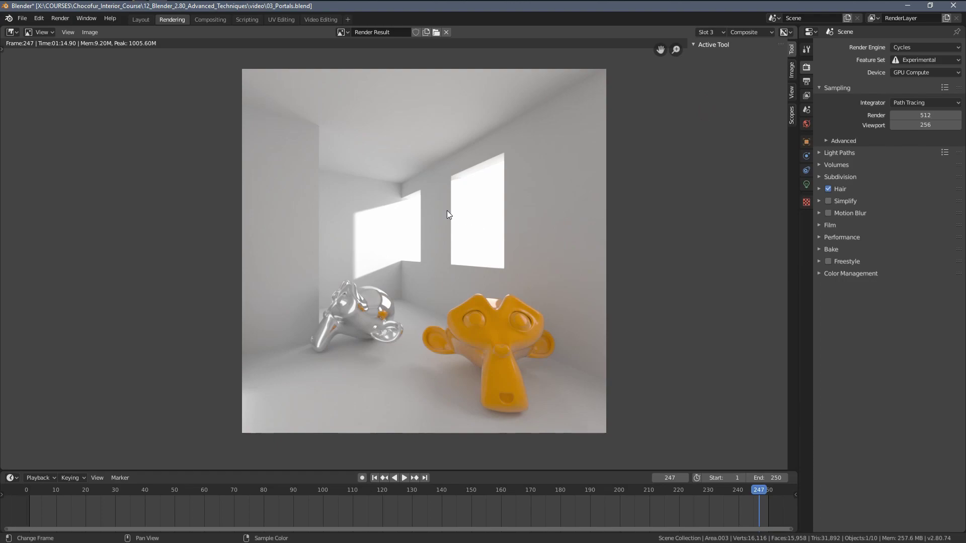
pyautogui.click(143, 20)
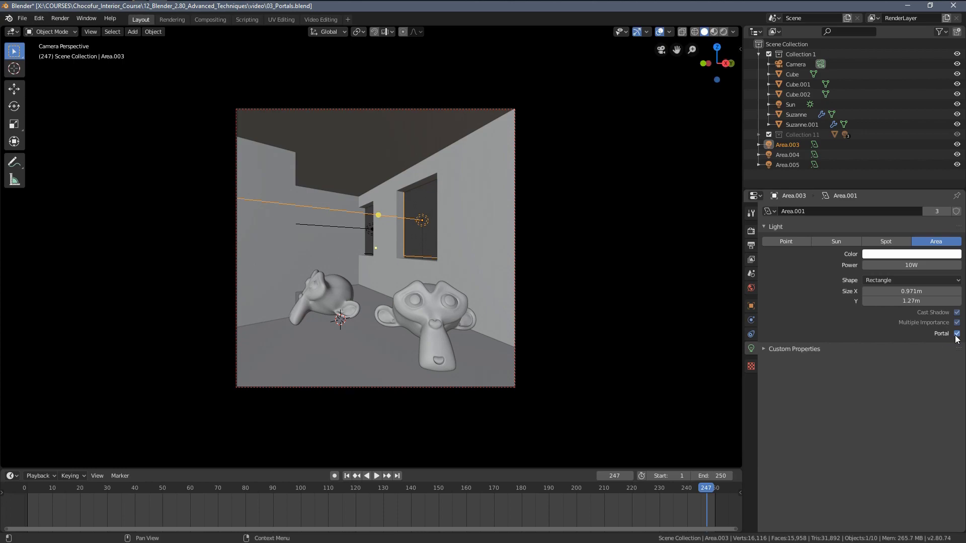
pyautogui.moveTo(913, 265)
pyautogui.mouseDown()
pyautogui.moveTo(891, 265)
pyautogui.moveTo(919, 265)
pyautogui.mouseUp()
pyautogui.hotkey('ctrl', 'z')
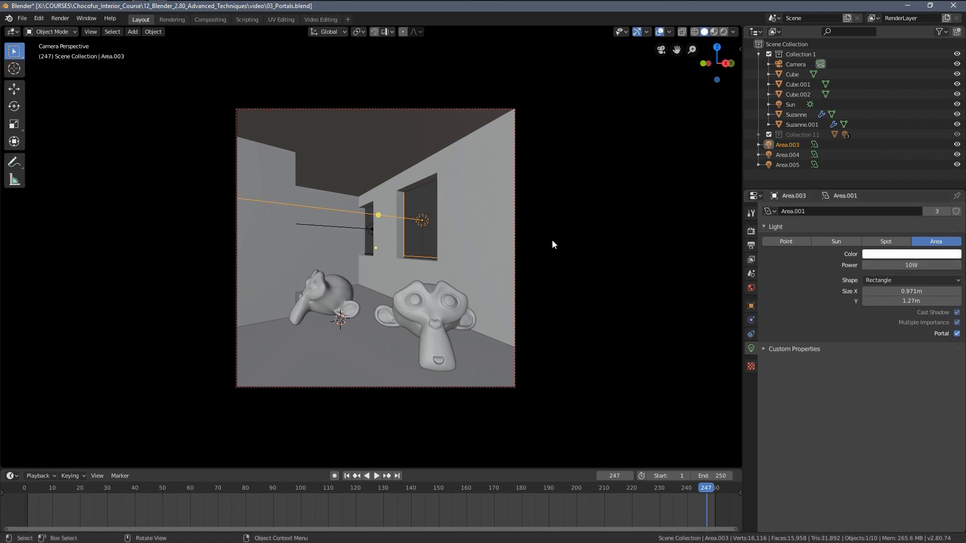
pyautogui.press('KP_0')
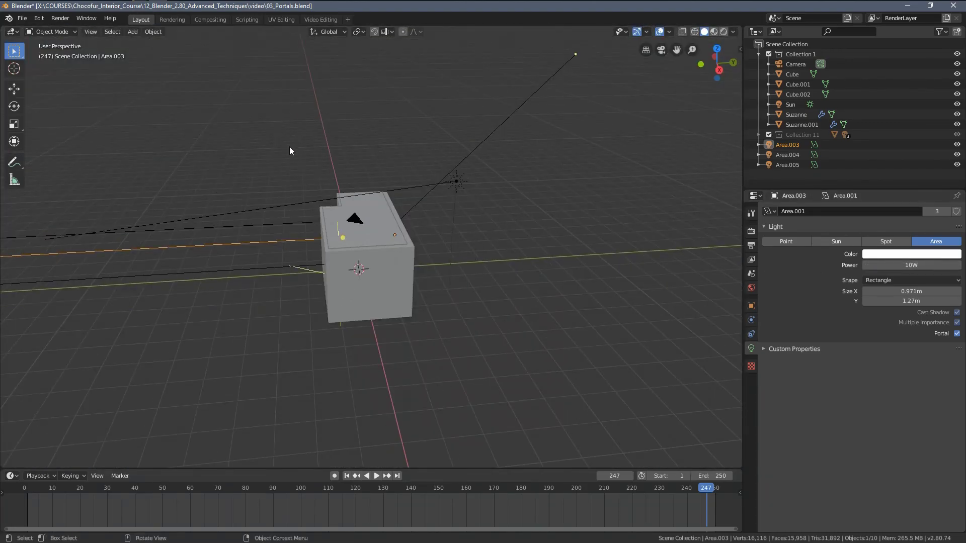
pyautogui.press('KP_0')
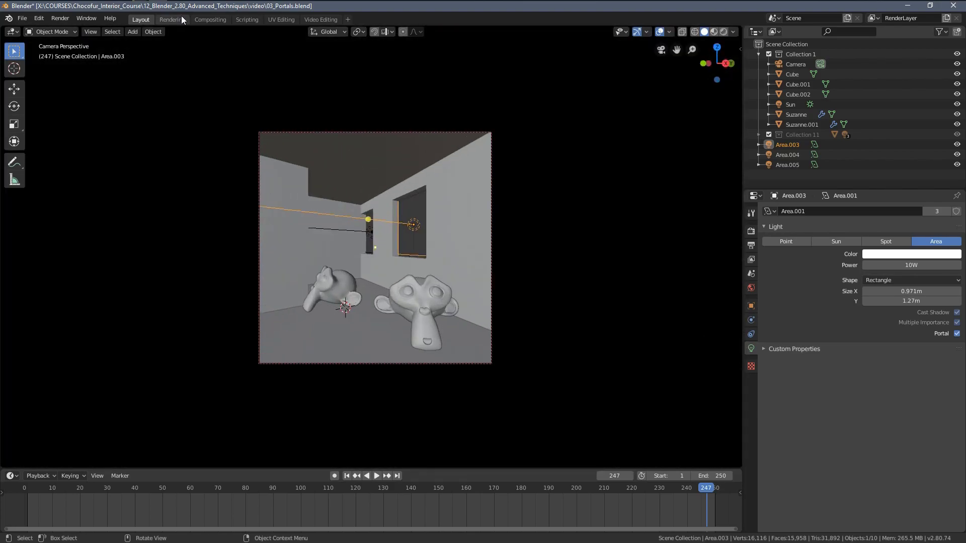
# Step: Show the render result and flip from the Slot 1 render to the Slot 3 render
pyautogui.click(181, 19)
pyautogui.click(713, 32)
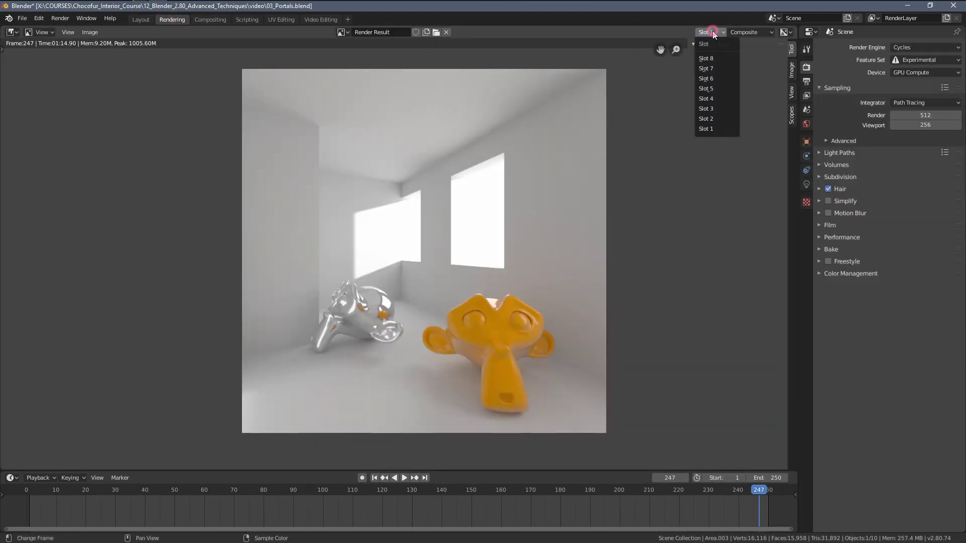
pyautogui.click(711, 129)
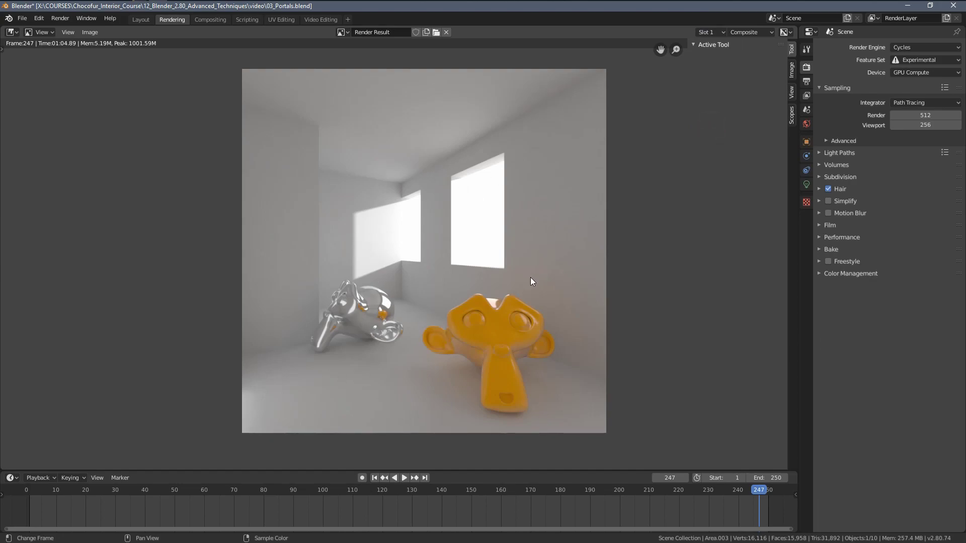
pyautogui.click(706, 32)
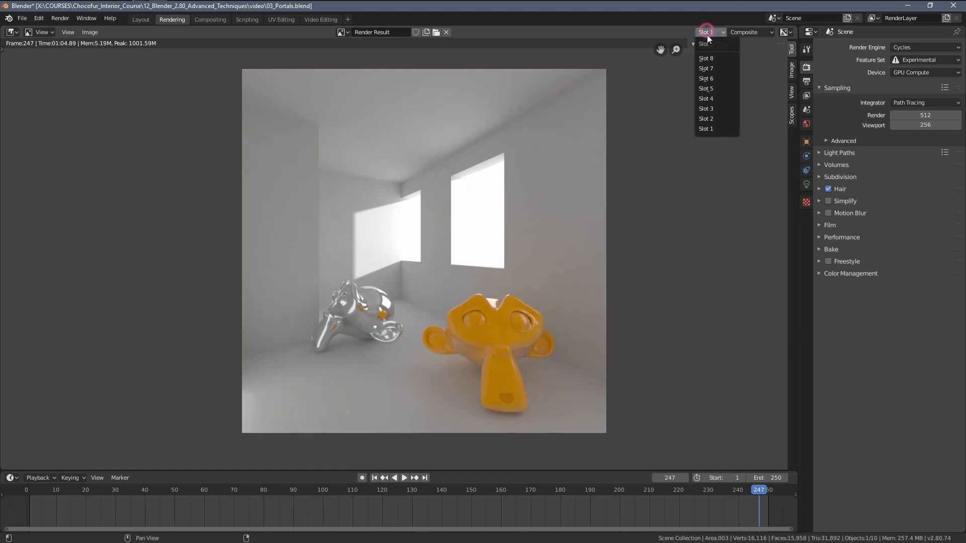
pyautogui.click(720, 108)
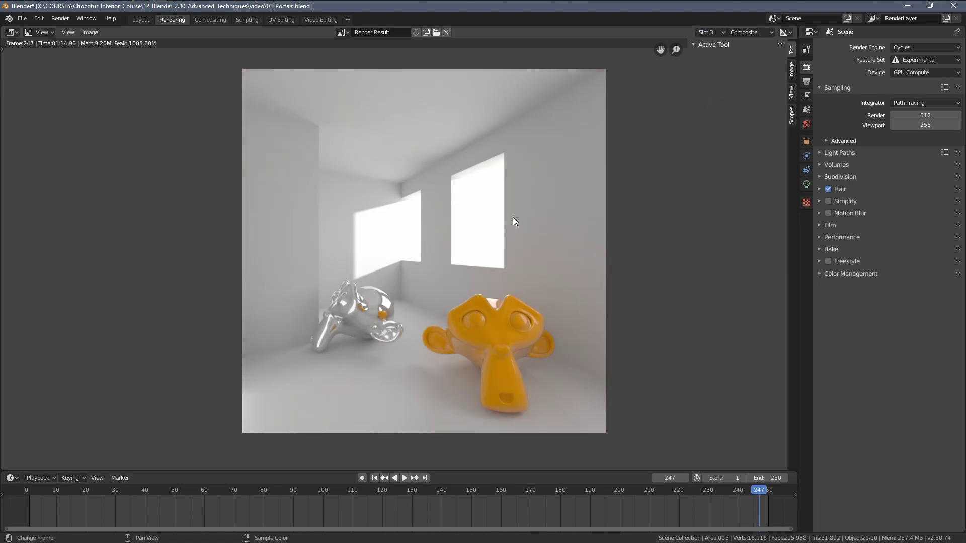
# Step: Back in Layout, orbit close to the window wall from outside, then return to camera view
pyautogui.click(141, 19)
pyautogui.moveTo(192, 65); pyautogui.dragTo(397, 276, button='middle')
pyautogui.scroll(-3, 396, 275)
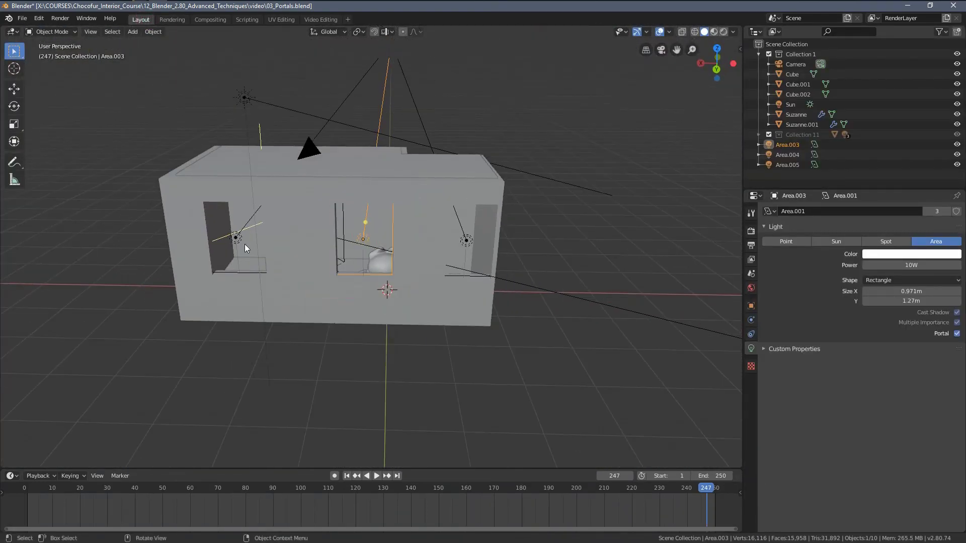
pyautogui.moveTo(461, 275)
pyautogui.mouseDown(button='middle')
pyautogui.moveTo(475, 230)
pyautogui.moveTo(479, 239)
pyautogui.moveTo(548, 226)
pyautogui.moveTo(463, 264)
pyautogui.mouseUp(button='middle')
pyautogui.scroll(3, 463, 264)
pyautogui.press('KP_0')
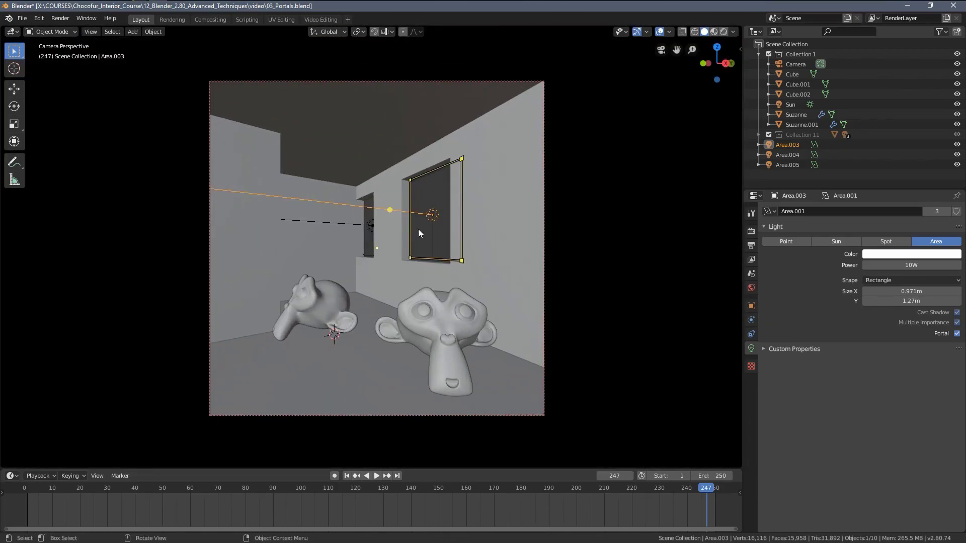
pyautogui.scroll(1, 477, 276)
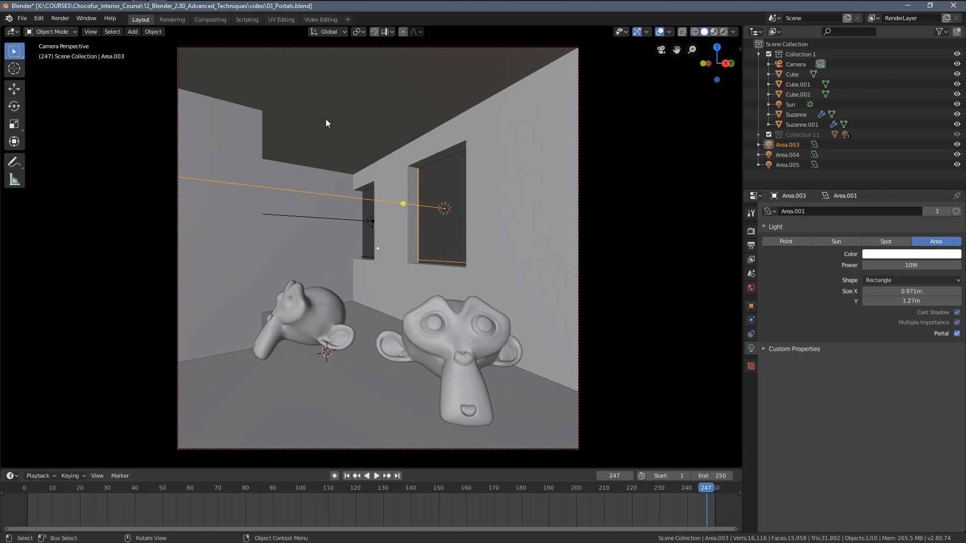
# Step: Frame Area.003, then orbit out to a frontal view of the three portal windows
pyautogui.press('KP_Decimal')
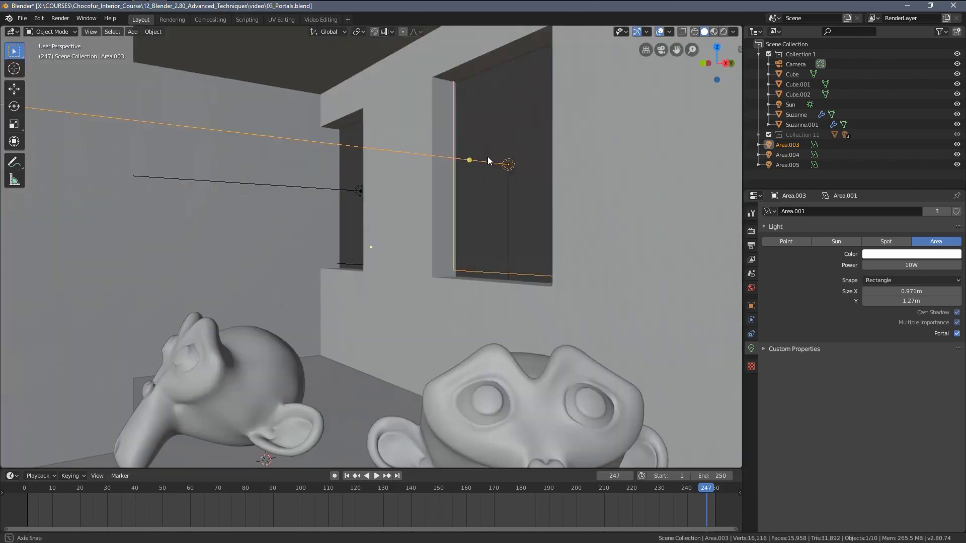
pyautogui.scroll(-8, 441, 177)
pyautogui.moveTo(433, 182); pyautogui.dragTo(402, 207, button='middle')
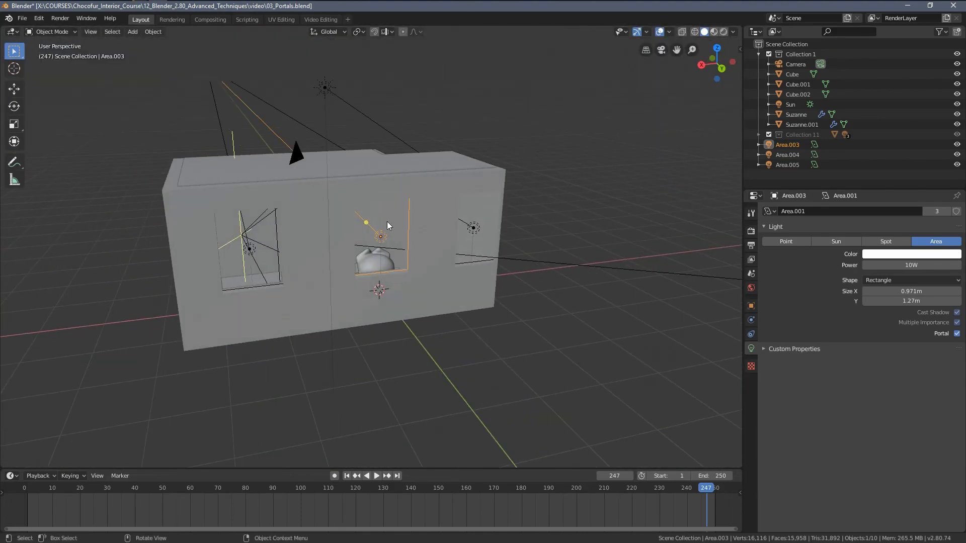
pyautogui.moveTo(481, 221); pyautogui.dragTo(412, 237, button='middle')
pyautogui.scroll(5, 411, 237)
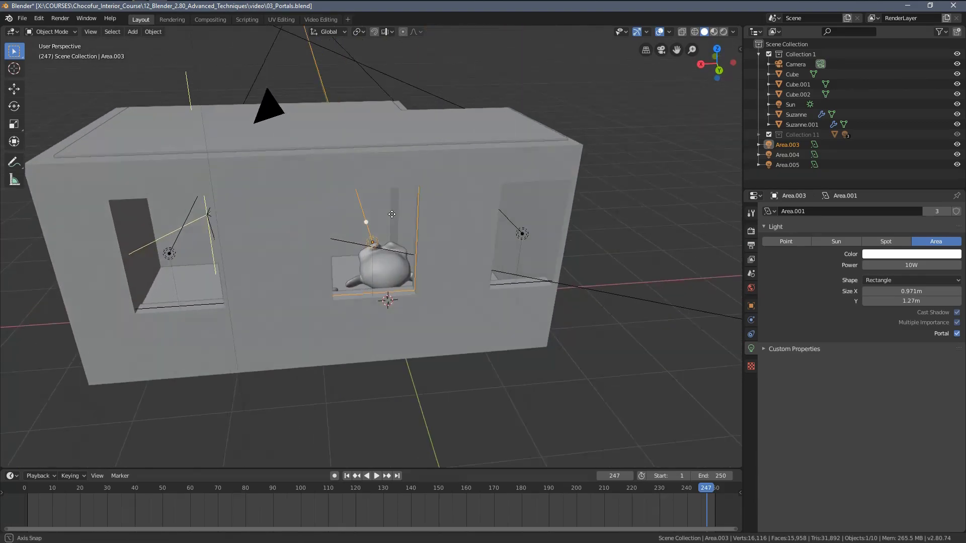
# Step: Show the render result and switch between Slot 2 and Slot 3, ending on Slot 2
pyautogui.click(172, 19)
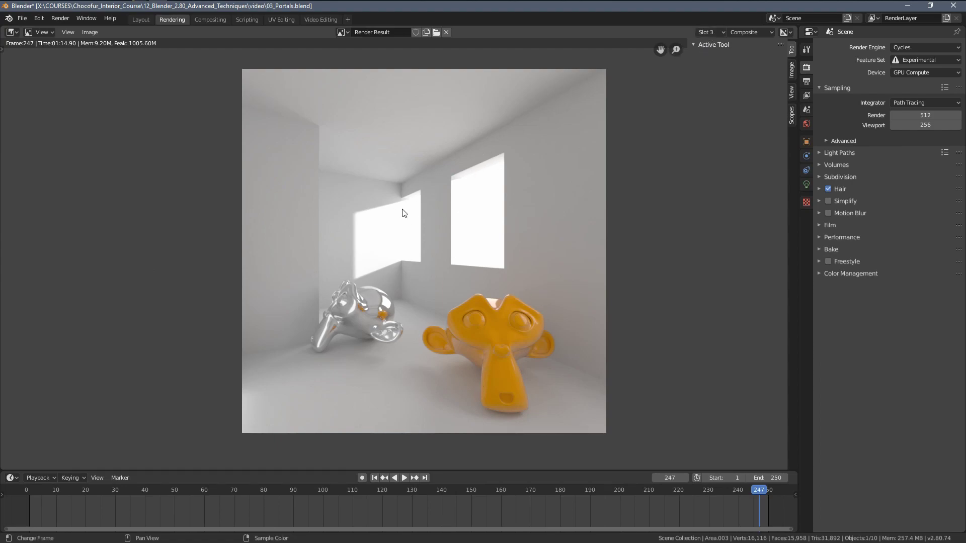
pyautogui.click(709, 31)
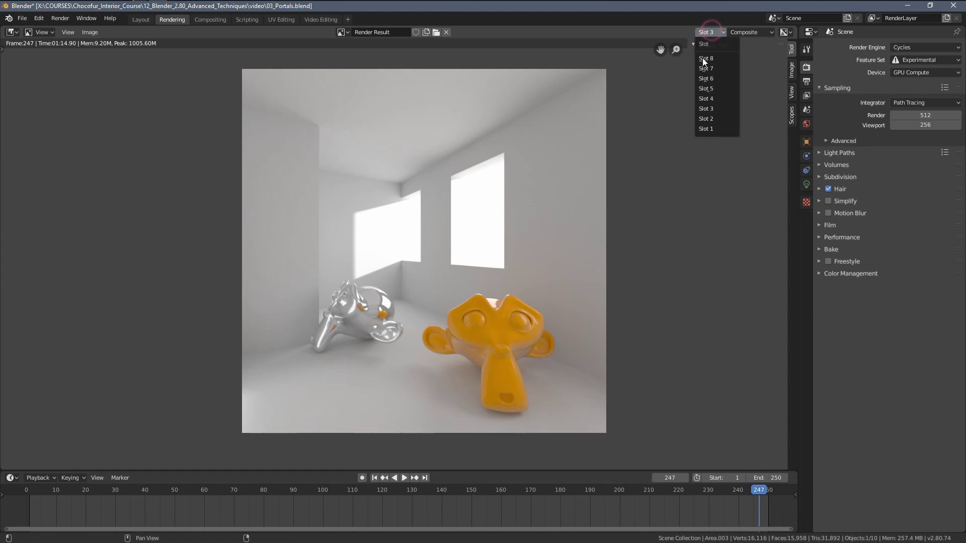
pyautogui.click(704, 119)
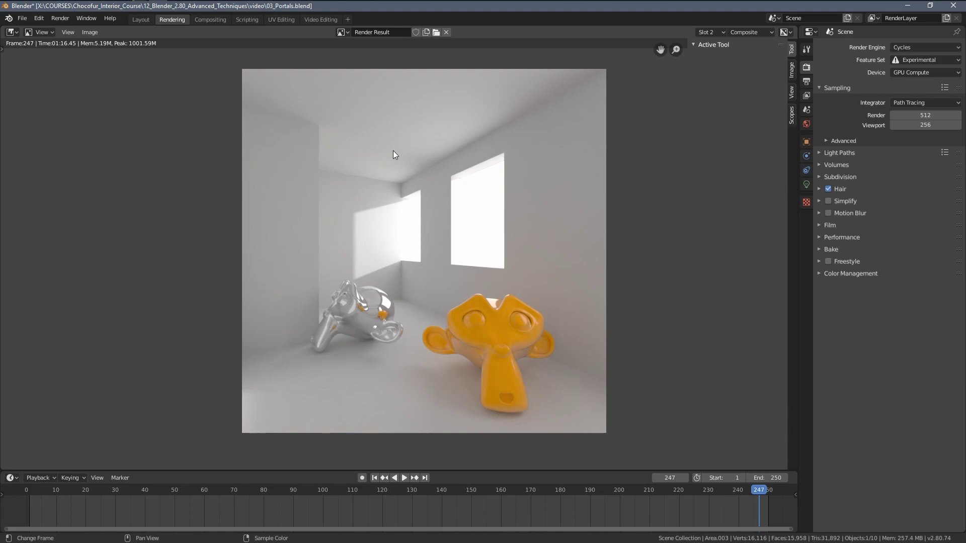
pyautogui.click(706, 32)
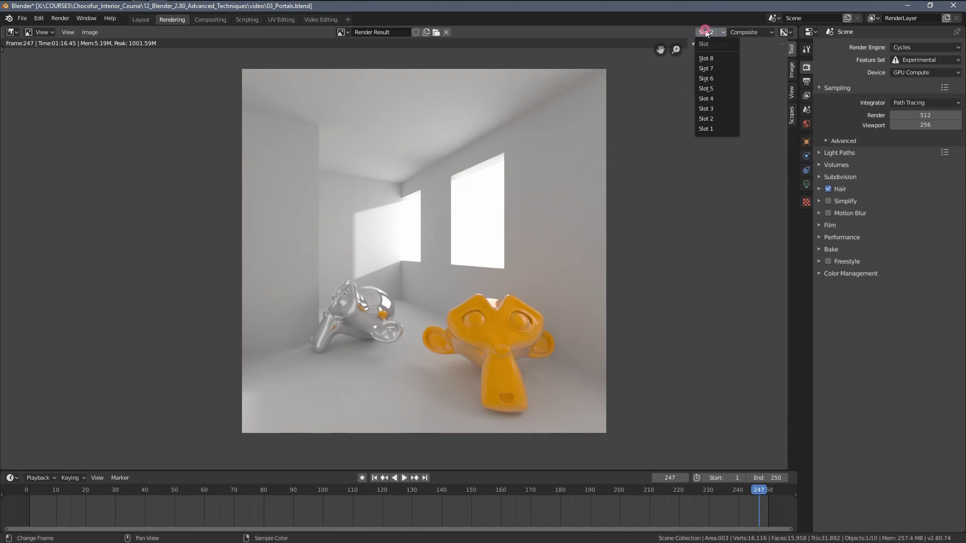
pyautogui.click(714, 109)
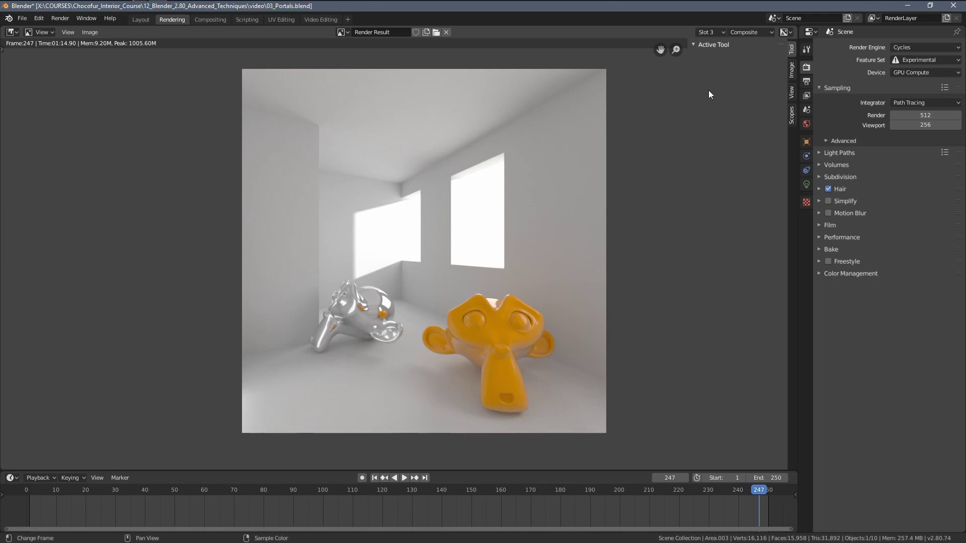
pyautogui.click(710, 32)
pyautogui.click(713, 118)
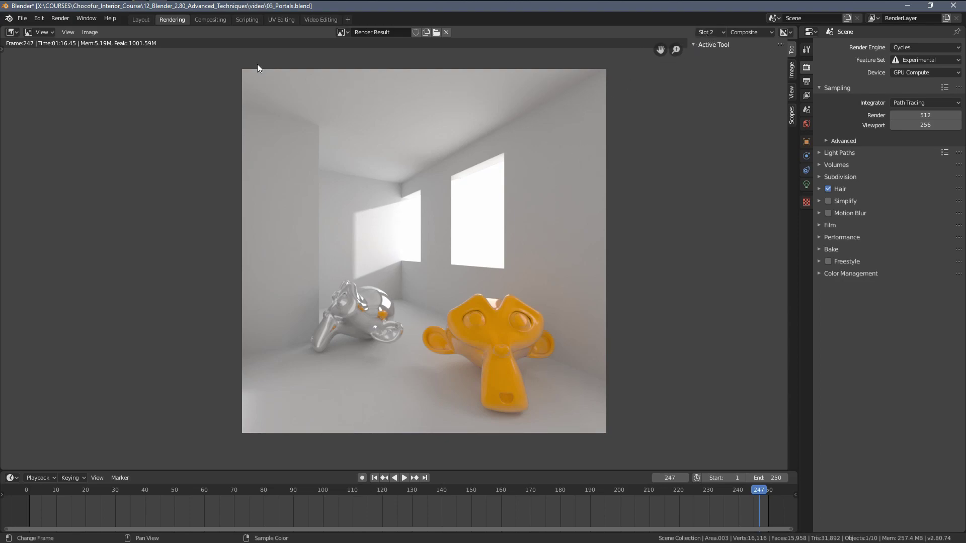
# Step: Back in Layout, turn Portal off on Area.003 and view the room through the camera
pyautogui.click(140, 19)
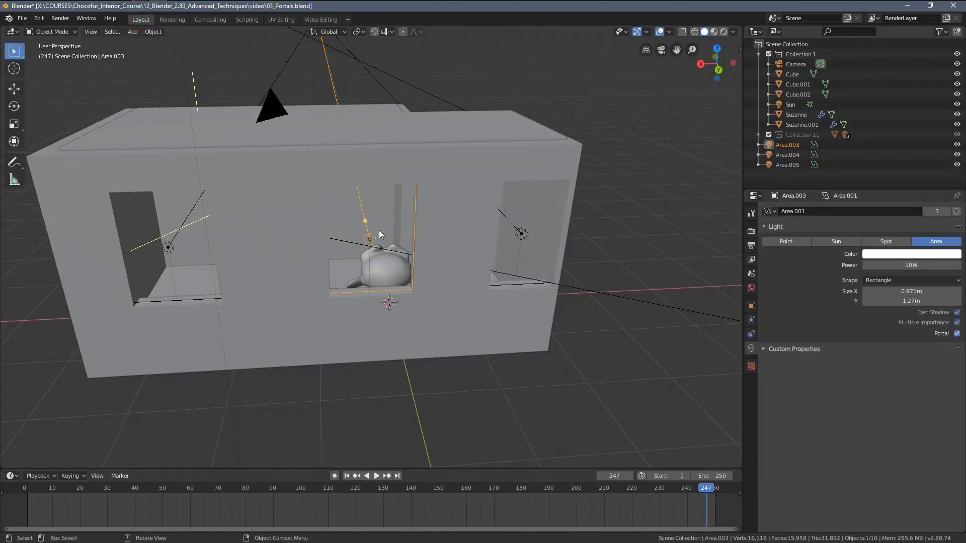
pyautogui.moveTo(380, 234); pyautogui.dragTo(418, 237, button='middle')
pyautogui.click(957, 334)
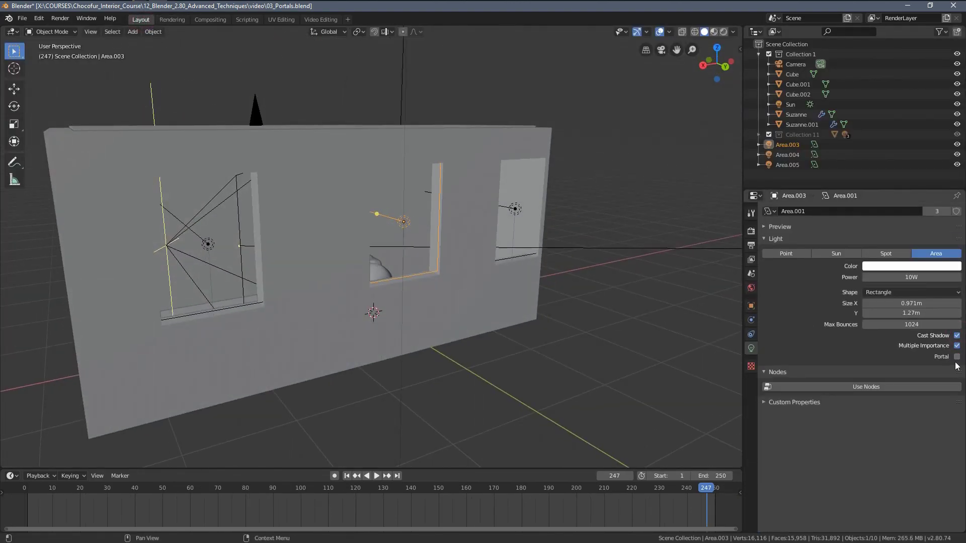
pyautogui.click(957, 357)
pyautogui.click(957, 334)
pyautogui.moveTo(424, 317); pyautogui.dragTo(330, 319, button='middle')
pyautogui.press('KP_0')
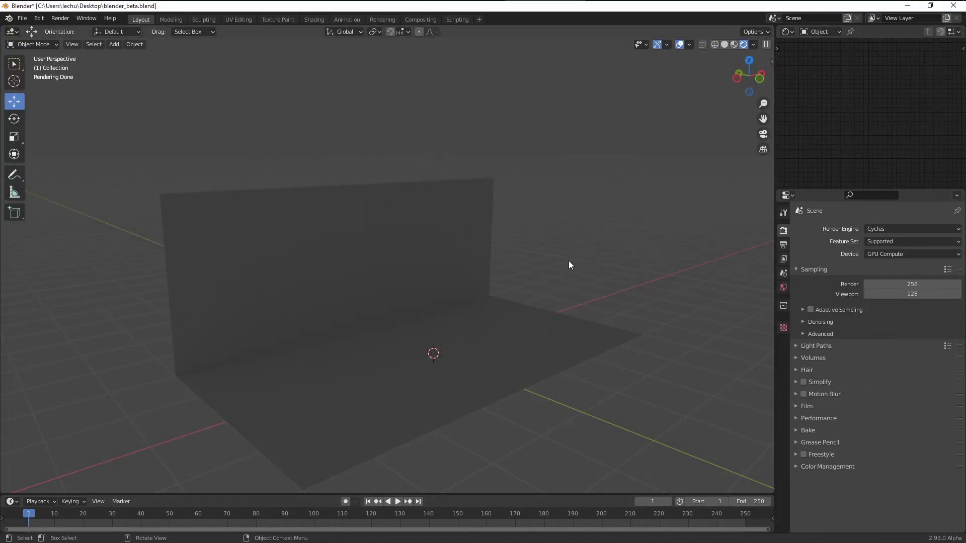
# Step: Orbit around the floor and wall of blender_beta.blend and bring up the Shift+A add menu
pyautogui.moveTo(530, 290); pyautogui.dragTo(548, 315, button='middle')
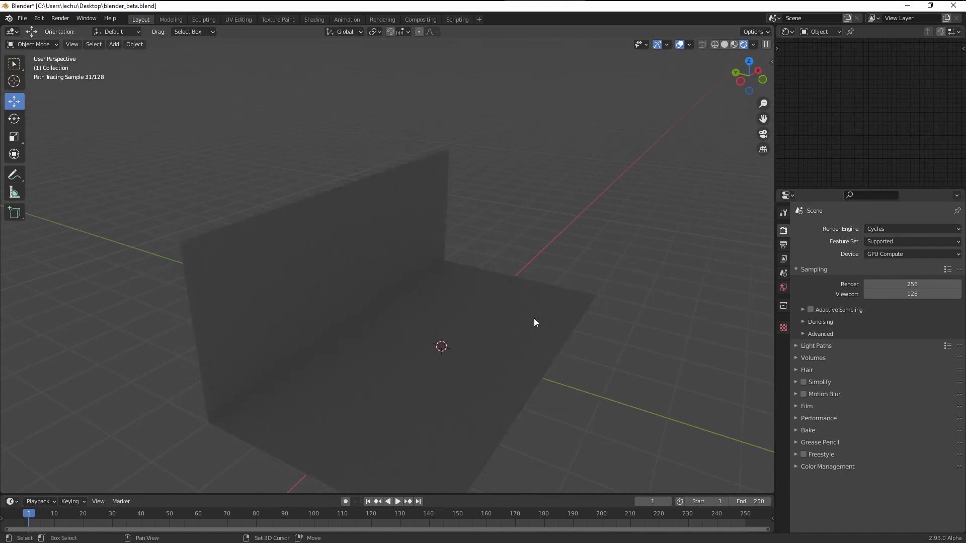
pyautogui.hotkey('shift', 'a')
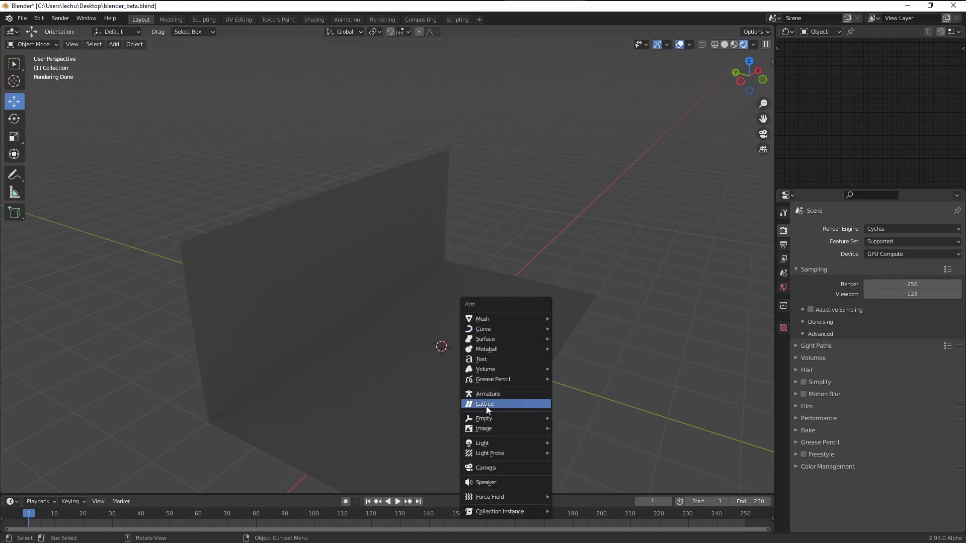
# Step: Add an area light, lift it above the floor, and set its shape to Disk
pyautogui.moveTo(496, 444)
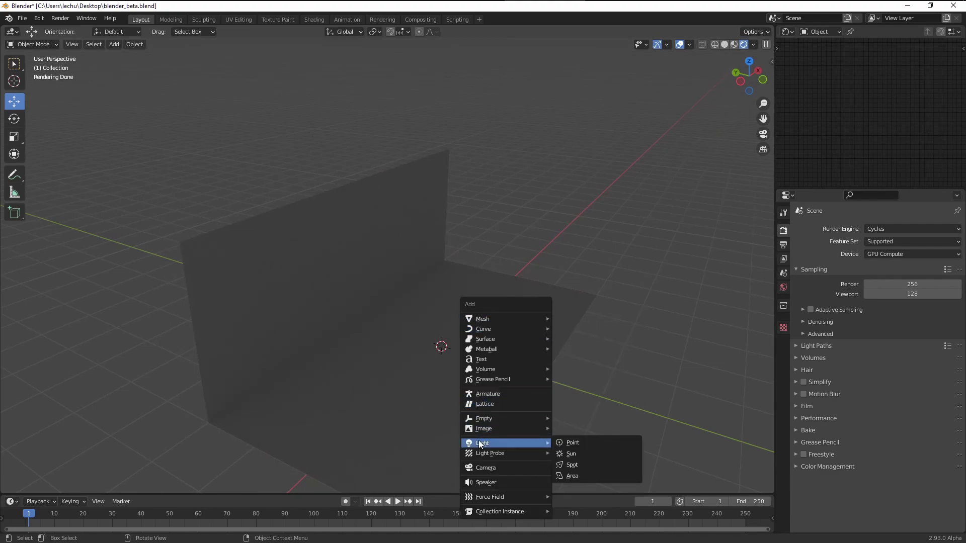
pyautogui.click(587, 477)
pyautogui.moveTo(445, 315); pyautogui.dragTo(445, 211)
pyautogui.moveTo(445, 211); pyautogui.dragTo(507, 309, button='middle')
pyautogui.click(783, 366)
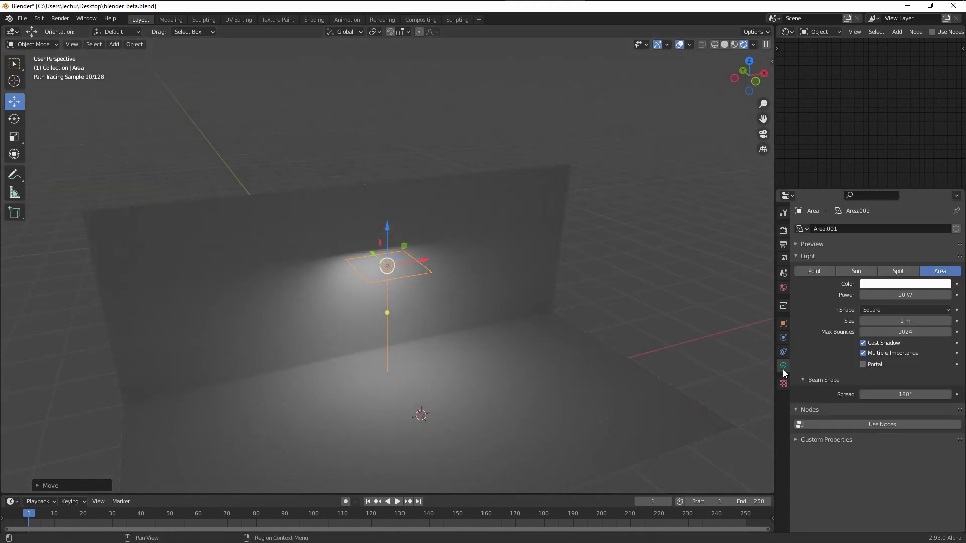
pyautogui.click(879, 310)
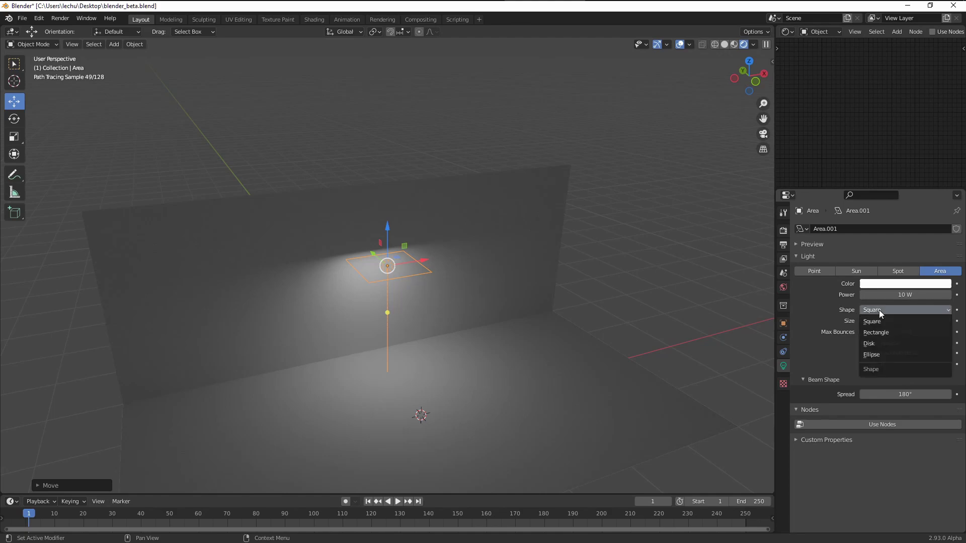
pyautogui.click(882, 345)
# Step: Raise the light along Z and narrow its spread from 166° down to 25.9°
pyautogui.moveTo(623, 309); pyautogui.dragTo(438, 304, button='middle')
pyautogui.press('g')
pyautogui.press('z')
pyautogui.click(414, 239)
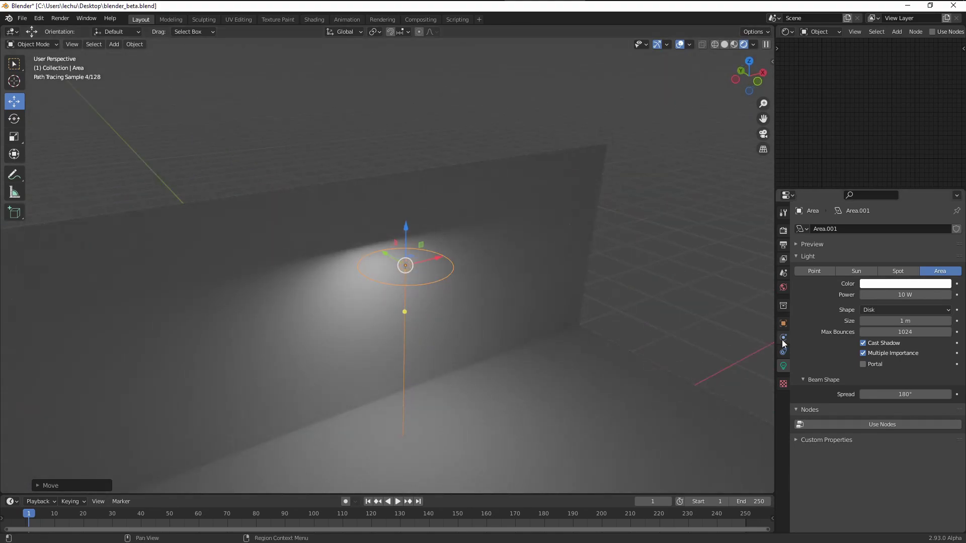
pyautogui.moveTo(910, 394); pyautogui.dragTo(891, 394)
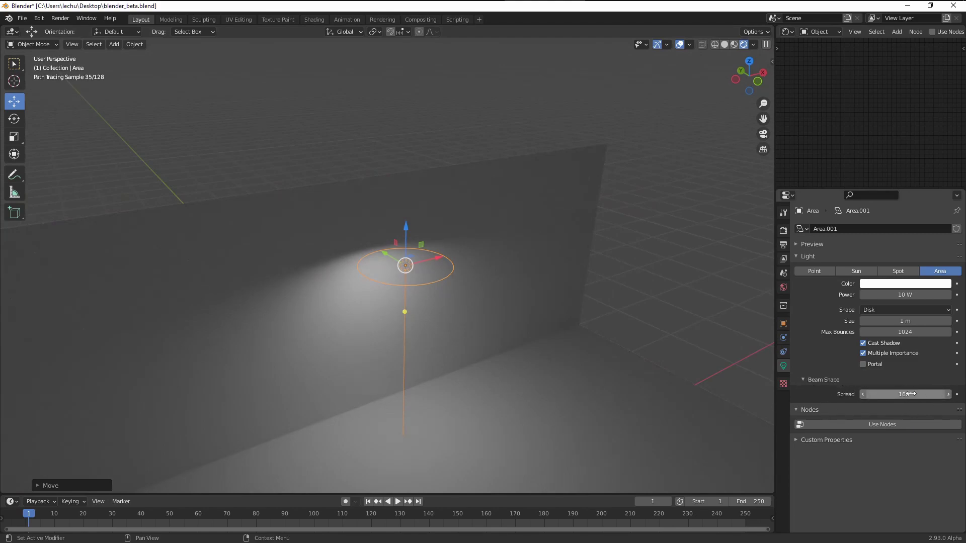
pyautogui.moveTo(905, 395); pyautogui.dragTo(732, 394)
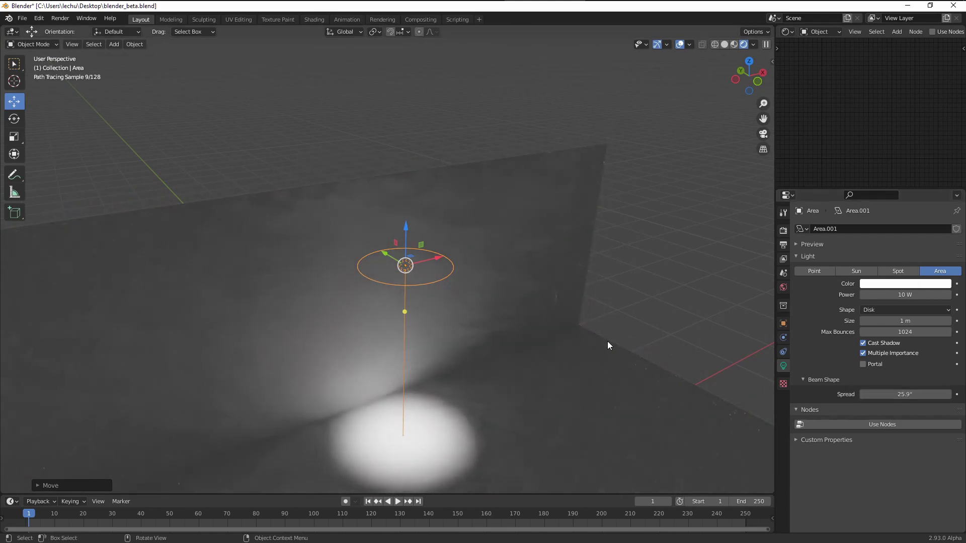
pyautogui.moveTo(608, 345)
pyautogui.mouseDown(button='middle')
pyautogui.moveTo(526, 326)
pyautogui.moveTo(380, 439)
pyautogui.moveTo(432, 391)
pyautogui.moveTo(424, 300)
pyautogui.mouseUp(button='middle')
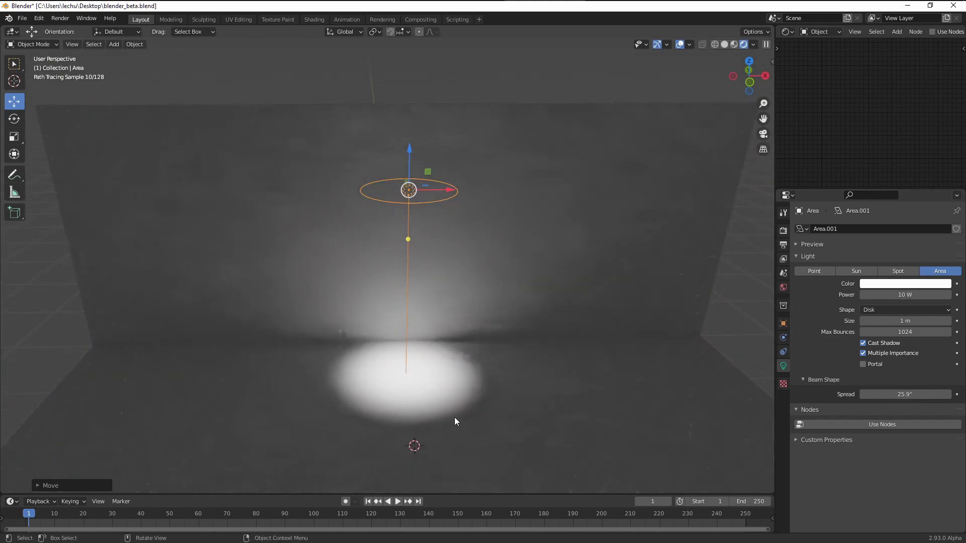
# Step: Change the area light's shape to Ellipse and stretch its X size to 4.85 m
pyautogui.click(881, 309)
pyautogui.click(892, 352)
pyautogui.moveTo(505, 253)
pyautogui.mouseDown(button='middle')
pyautogui.moveTo(407, 346)
pyautogui.moveTo(339, 353)
pyautogui.mouseUp(button='middle')
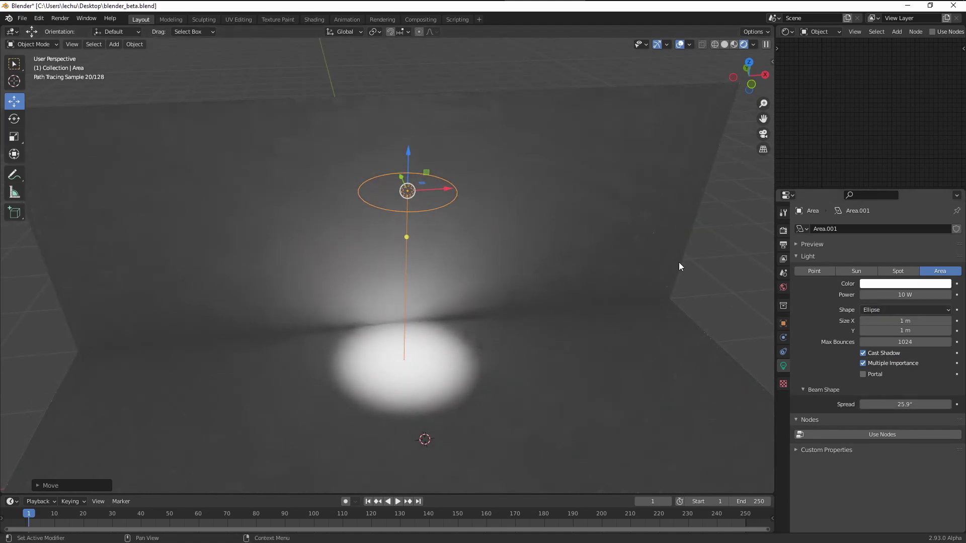
pyautogui.moveTo(893, 320)
pyautogui.mouseDown()
pyautogui.moveTo(937, 320)
pyautogui.moveTo(904, 321)
pyautogui.mouseUp()
pyautogui.moveTo(614, 276); pyautogui.dragTo(586, 274, button='middle')
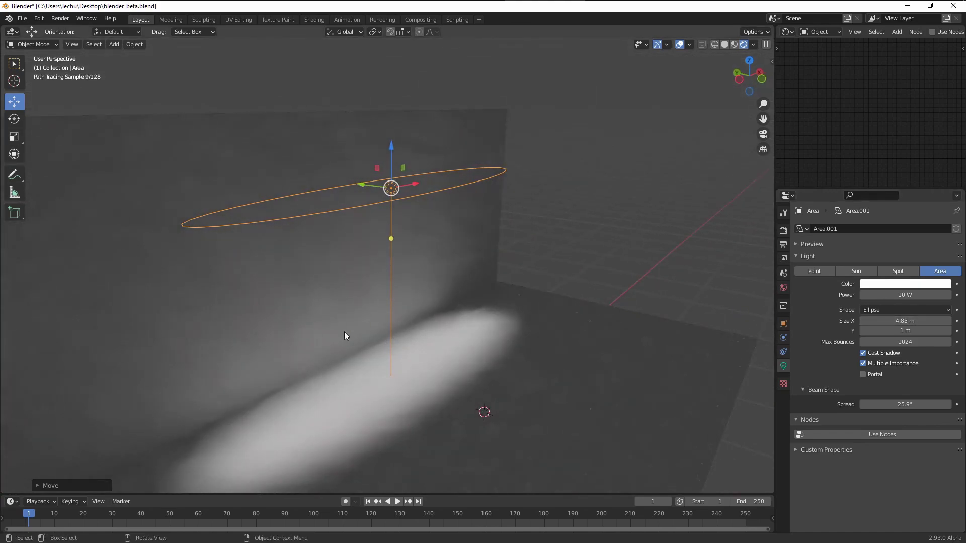
# Step: Shift the light along Y, lengthen the ellipse to 6.21 m, and widen its spread past 29°
pyautogui.moveTo(380, 186)
pyautogui.mouseDown(button='middle')
pyautogui.moveTo(419, 270)
pyautogui.moveTo(439, 250)
pyautogui.moveTo(447, 255)
pyautogui.moveTo(397, 303)
pyautogui.moveTo(403, 324)
pyautogui.moveTo(417, 181)
pyautogui.mouseUp(button='middle')
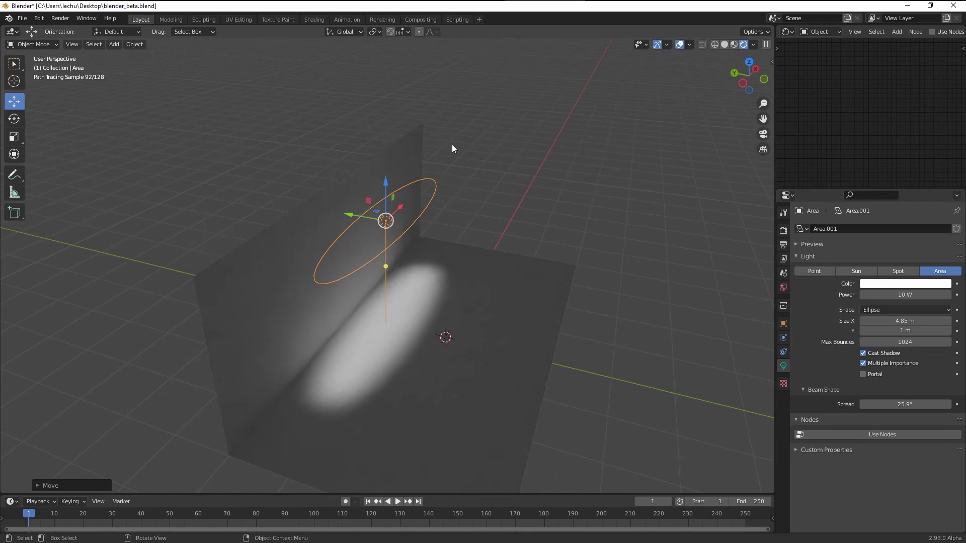
pyautogui.moveTo(347, 239)
pyautogui.moveTo(356, 216); pyautogui.dragTo(387, 220)
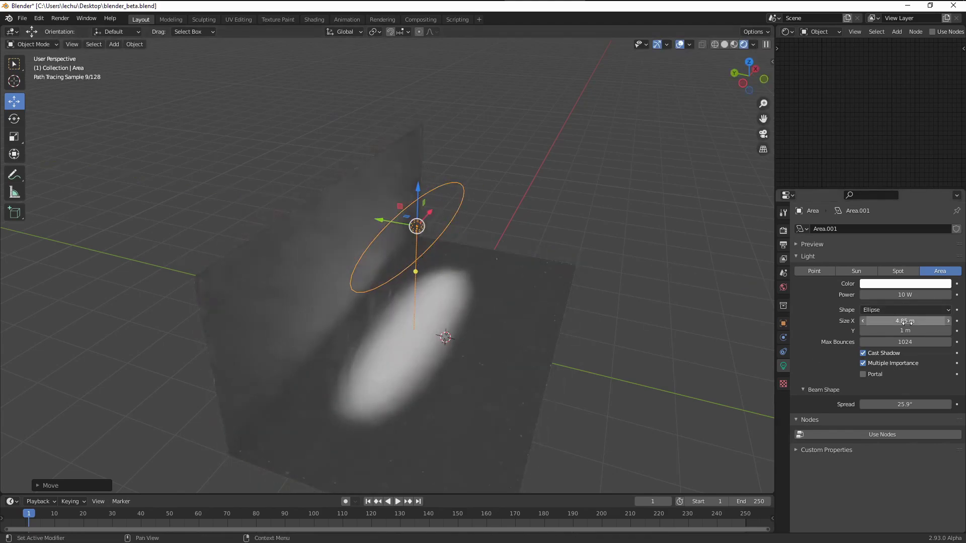
pyautogui.moveTo(907, 322); pyautogui.dragTo(859, 324)
pyautogui.moveTo(905, 404); pyautogui.dragTo(926, 404)
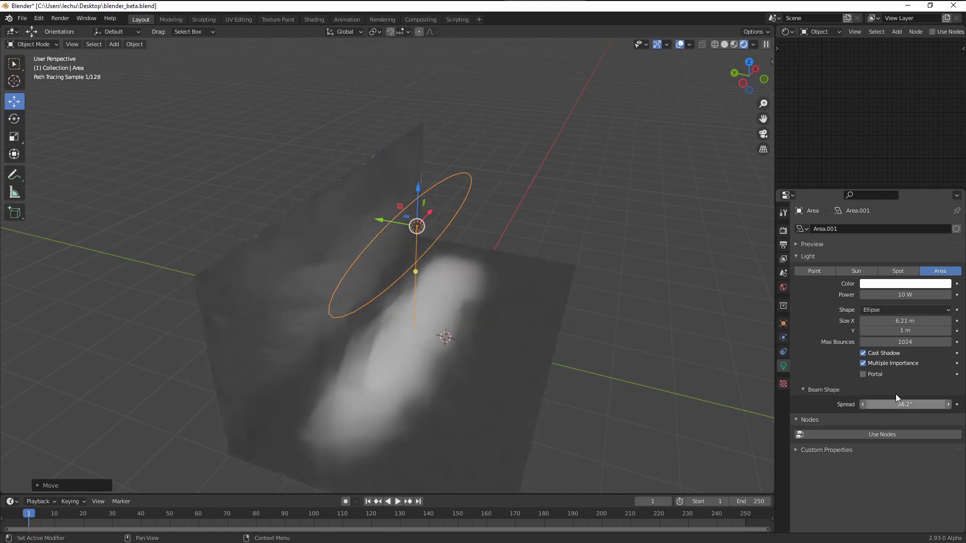
# Step: Expand Sampling > Denoising and set the denoiser Start Sample to 30
pyautogui.click(784, 231)
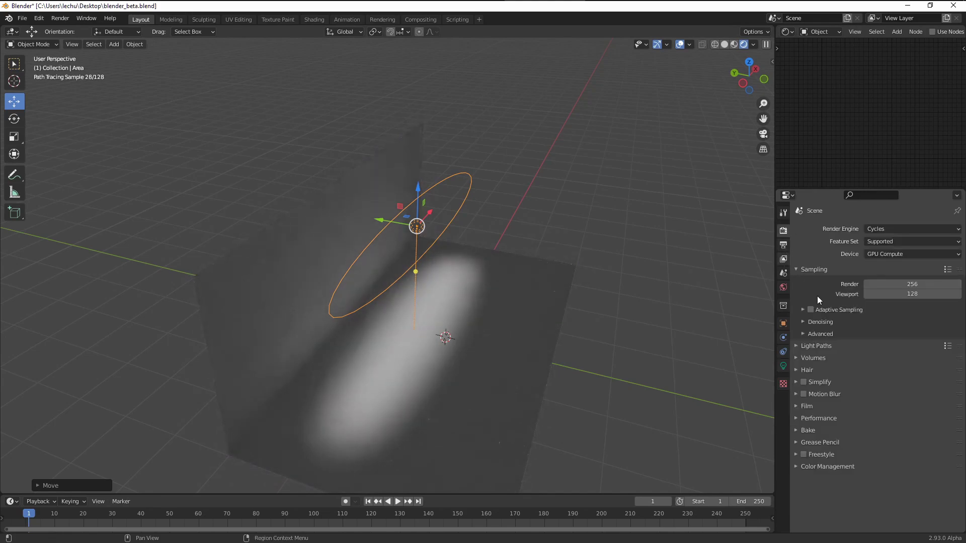
pyautogui.click(815, 322)
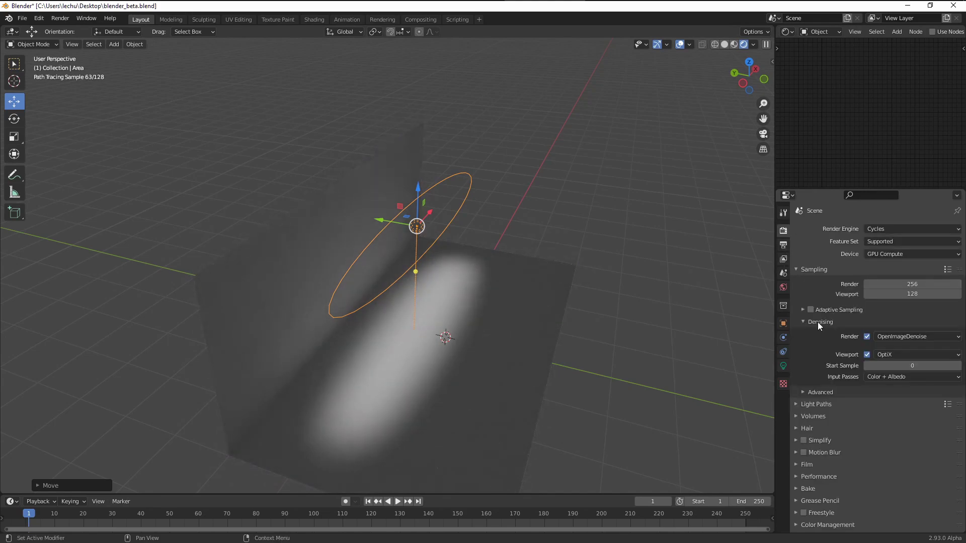
pyautogui.click(926, 364)
pyautogui.write('30')
pyautogui.press('Return')
pyautogui.moveTo(602, 321); pyautogui.dragTo(476, 316, button='middle')
pyautogui.scroll(2, 476, 316)
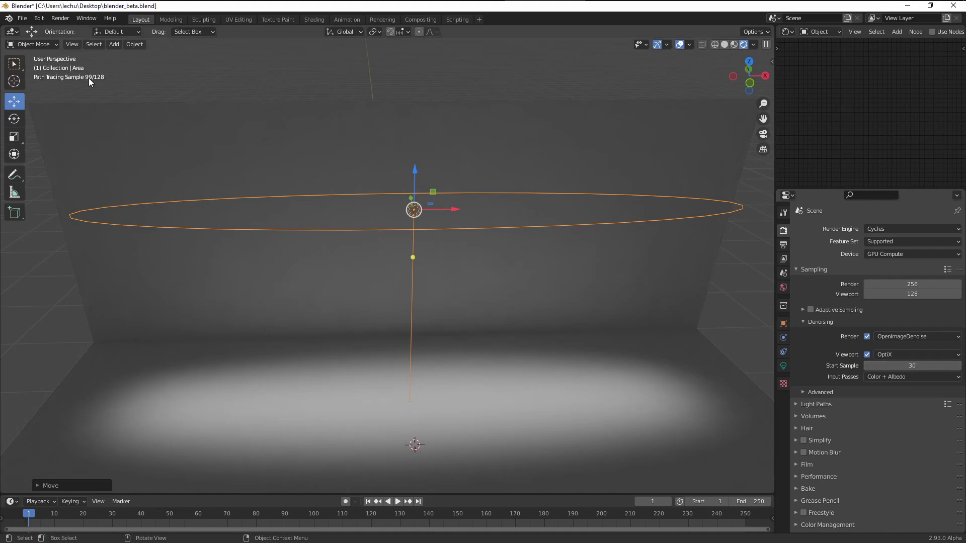
# Step: Raise the denoiser Start Sample to 50, then reset it to 0
pyautogui.moveTo(873, 366); pyautogui.dragTo(920, 366)
pyautogui.moveTo(514, 323); pyautogui.dragTo(500, 323, button='middle')
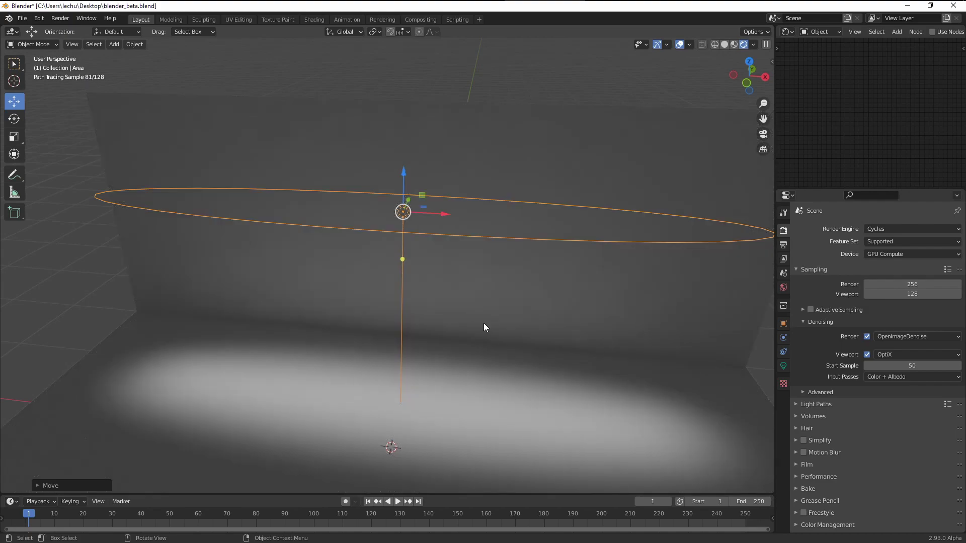
pyautogui.press('BackSpace')
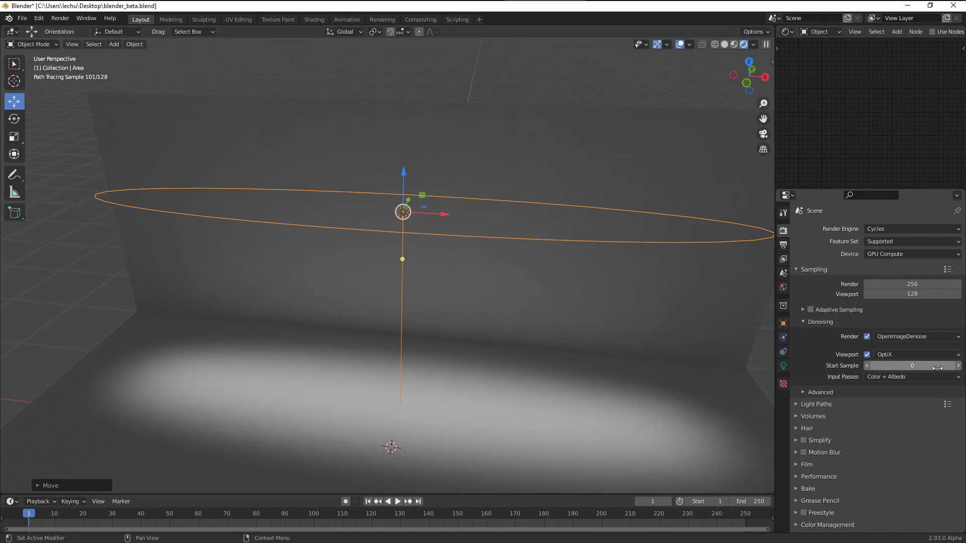
pyautogui.moveTo(715, 336); pyautogui.dragTo(522, 268, button='middle')
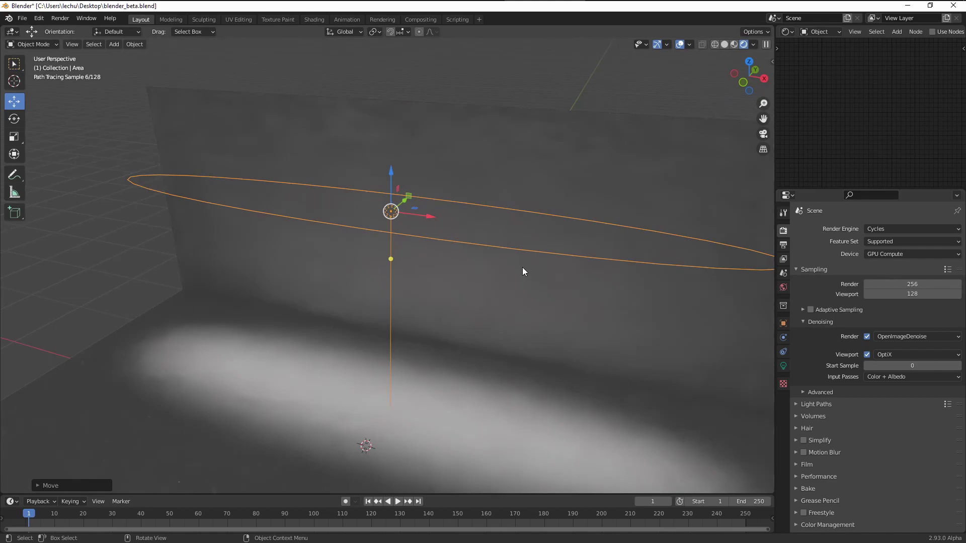
# Step: Drop the viewport samples to 2, then to 1, to inspect the noisy preview
pyautogui.click(926, 293)
pyautogui.write('2')
pyautogui.press('Return')
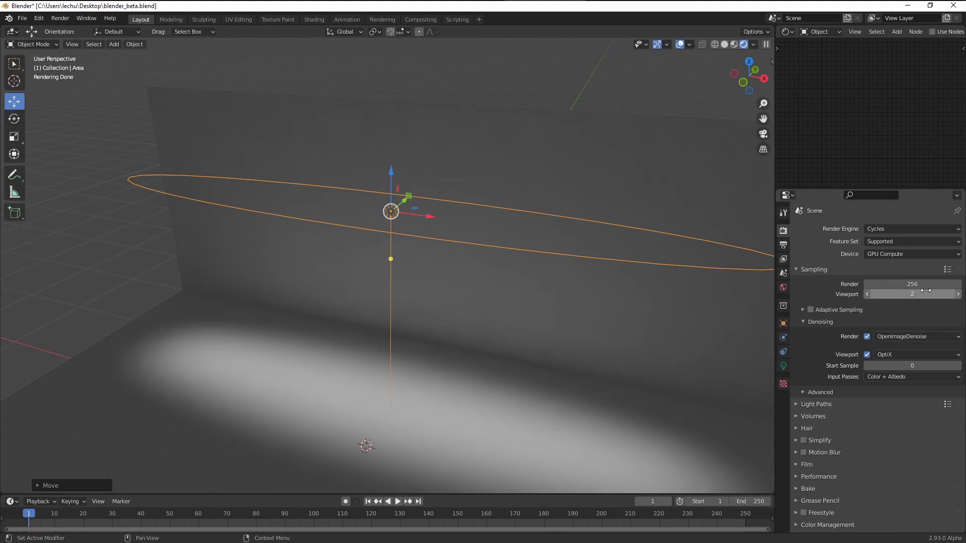
pyautogui.moveTo(704, 318); pyautogui.dragTo(683, 326, button='middle')
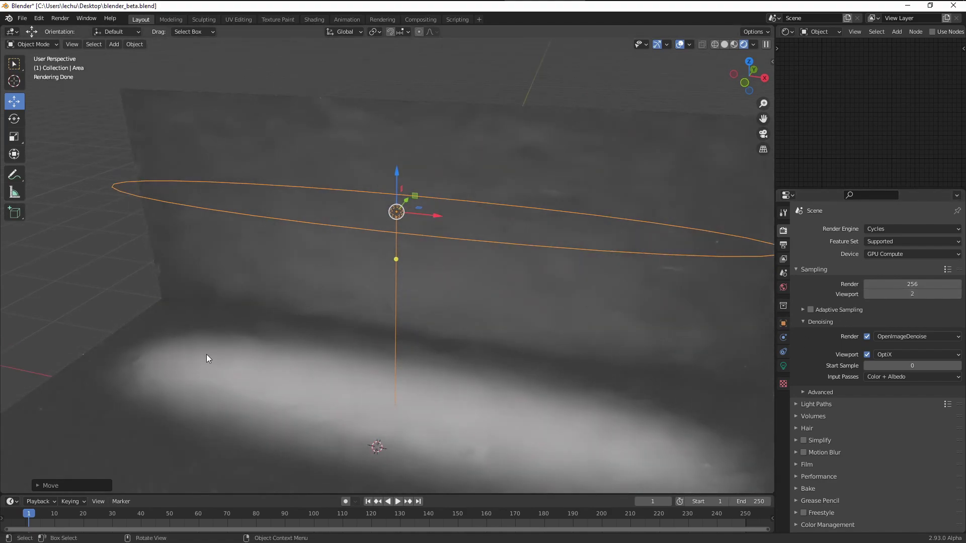
pyautogui.click(868, 294)
pyautogui.moveTo(687, 334); pyautogui.dragTo(644, 339, button='middle')
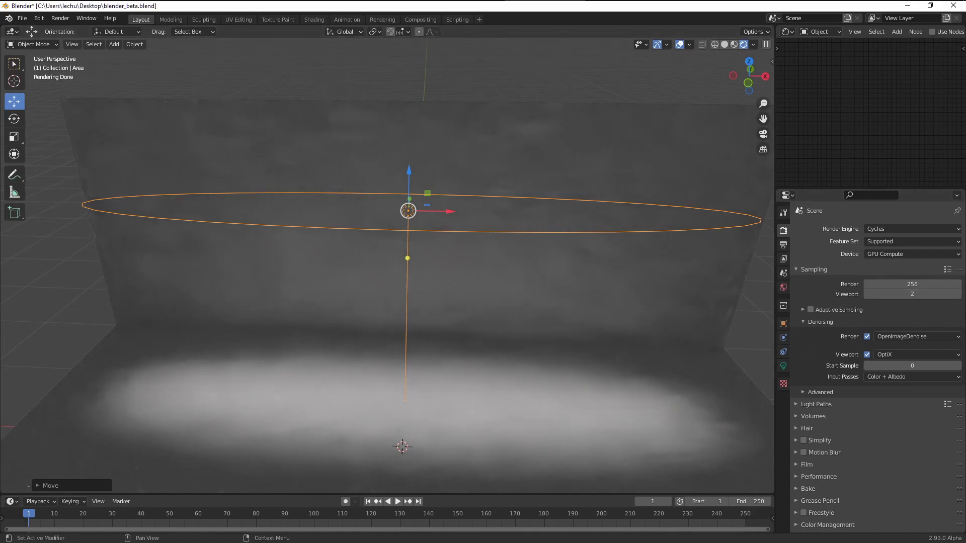
# Step: Raise the viewport samples one at a time up to 22, comparing the denoised light pool
pyautogui.click(957, 294)
pyautogui.click(958, 294)
pyautogui.click(957, 295)
pyautogui.click(958, 294)
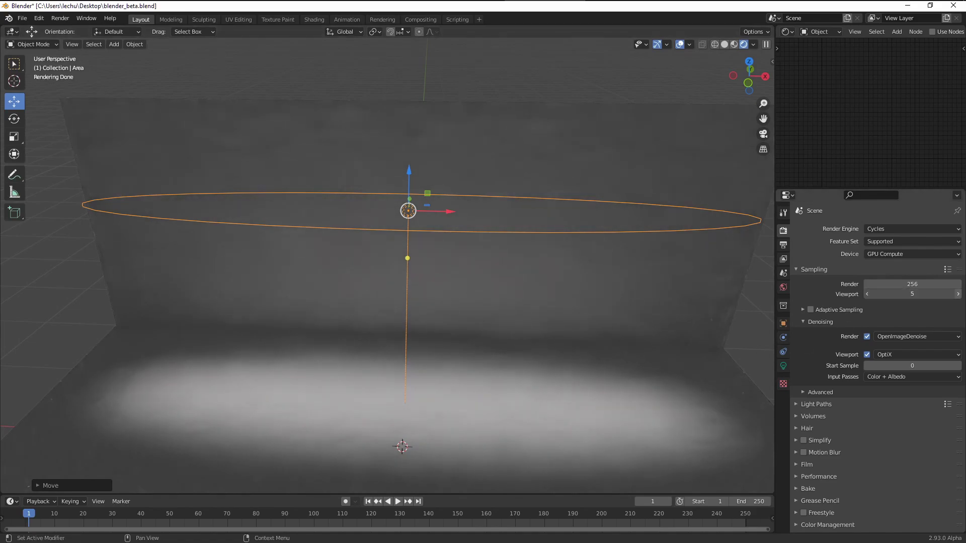
pyautogui.click(958, 295)
pyautogui.click(958, 294)
pyautogui.click(958, 294)
pyautogui.click(957, 294)
pyautogui.click(958, 294)
pyautogui.click(958, 294)
pyautogui.click(958, 295)
pyautogui.click(958, 294)
pyautogui.click(958, 294)
pyautogui.click(958, 294)
pyautogui.click(958, 294)
pyautogui.click(958, 295)
pyautogui.click(958, 294)
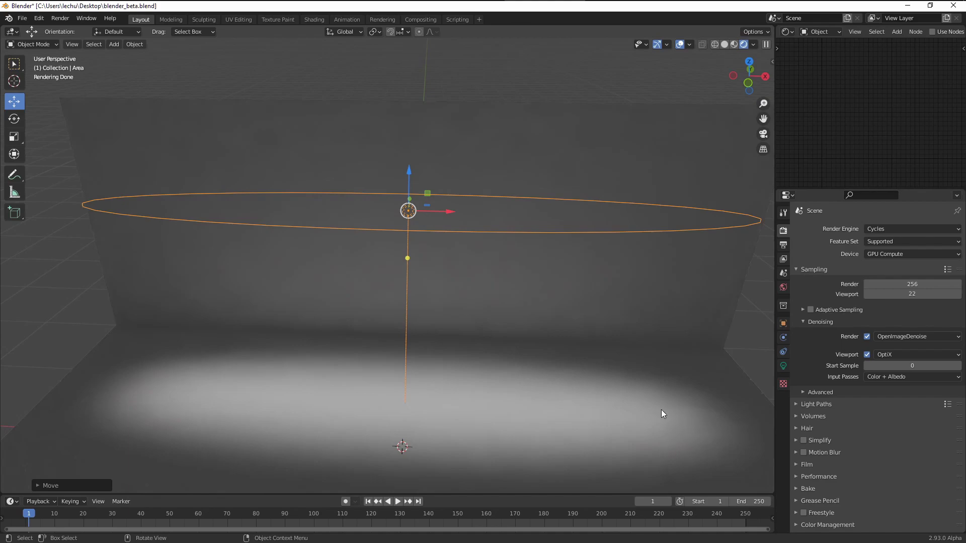
pyautogui.moveTo(661, 413); pyautogui.dragTo(579, 314, button='middle')
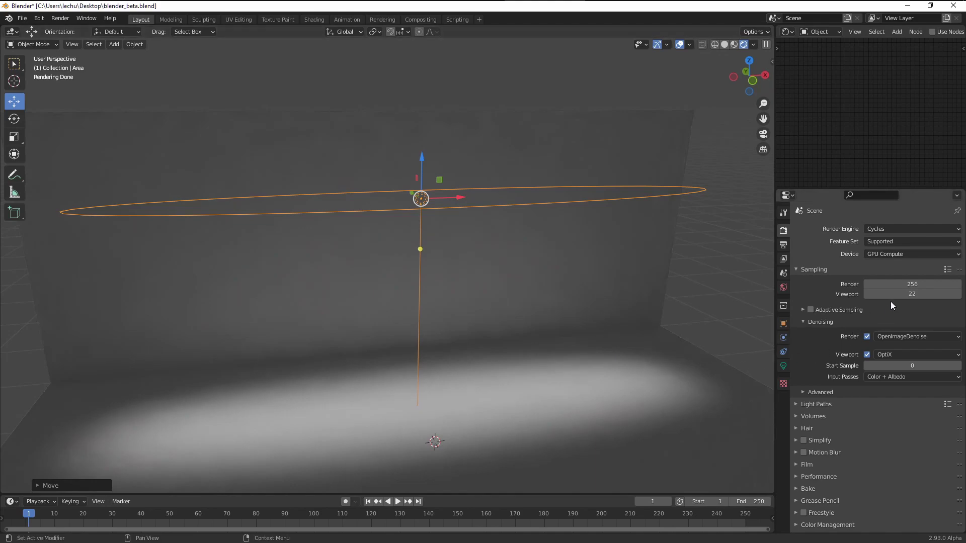
# Step: Enter 200 for Viewport samples and 100 for the Denoising Start Sample
pyautogui.click(939, 296)
pyautogui.write('200')
pyautogui.press('Return')
pyautogui.moveTo(912, 366)
pyautogui.mouseDown()
pyautogui.moveTo(946, 366)
pyautogui.moveTo(918, 366)
pyautogui.mouseUp()
pyautogui.click(918, 367)
pyautogui.write('100')
pyautogui.press('Return')
pyautogui.moveTo(632, 347)
pyautogui.mouseDown(button='middle')
pyautogui.moveTo(345, 225)
pyautogui.moveTo(408, 239)
pyautogui.mouseUp(button='middle')
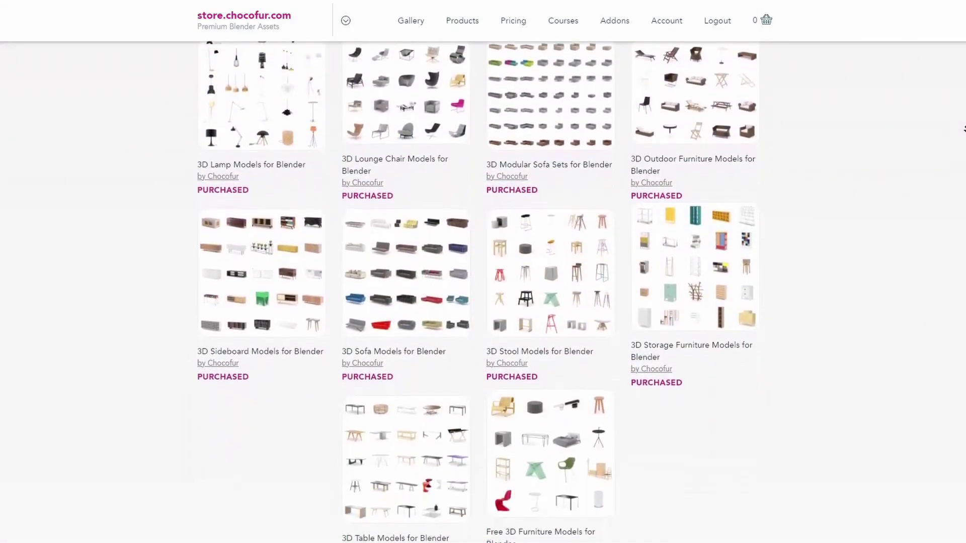
# Step: Scroll the store.chocofur.com page down to the FAN, EDU and PRO pricing cards
pyautogui.scroll(-4, 963, 129)
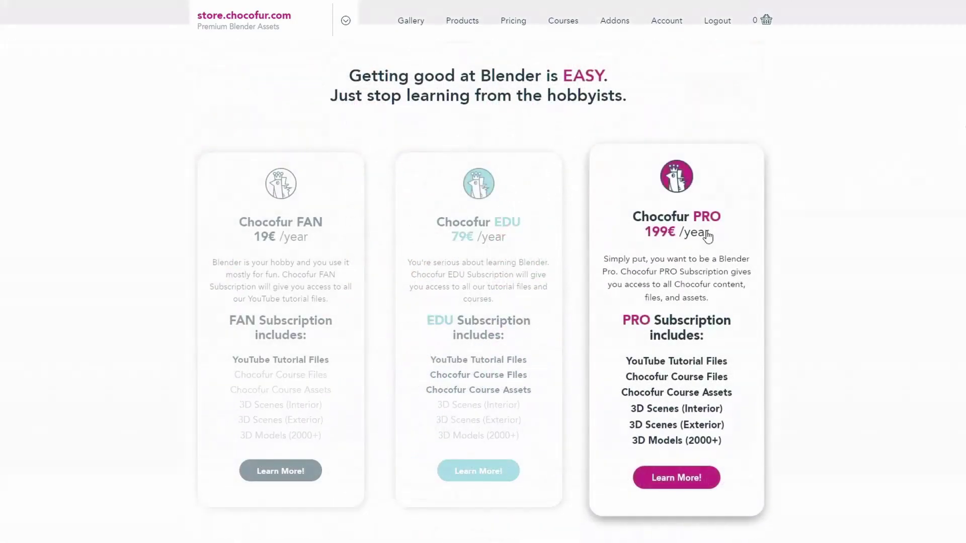